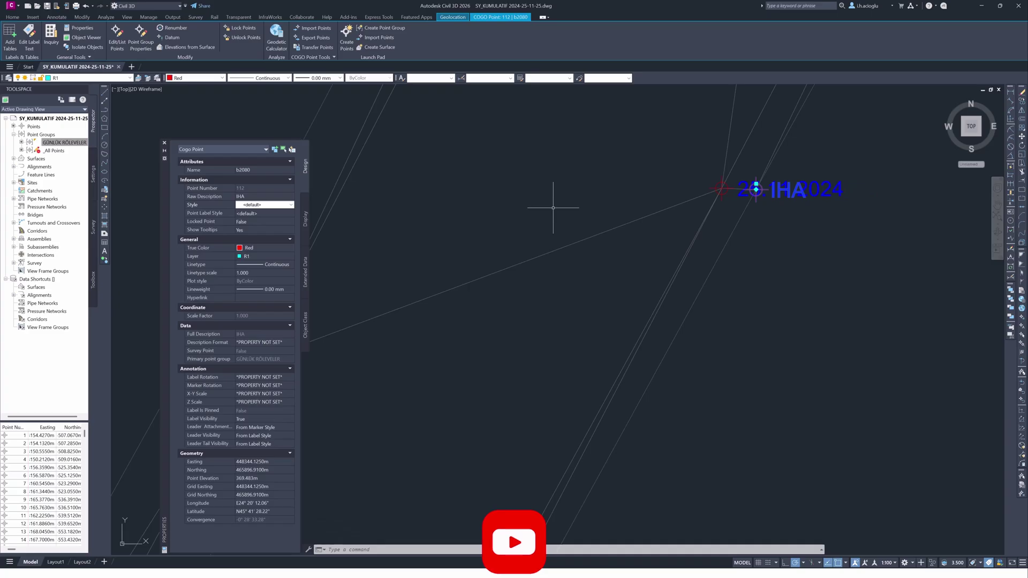
- Set the Raw Description of the 25.11.2024 COGO point to IHA in the Properties palette
key("Escape")
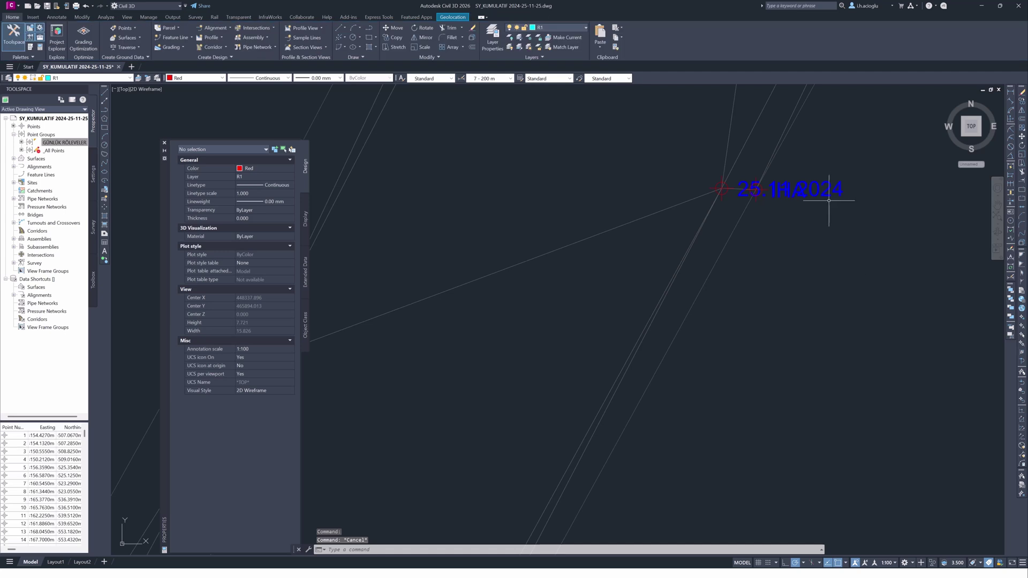
left_click(826, 183)
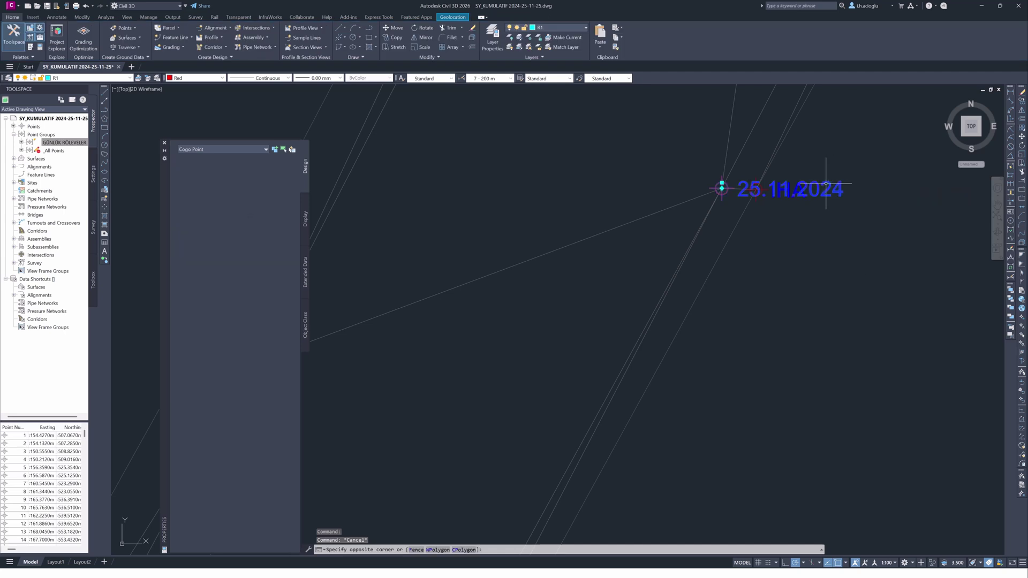
left_click(826, 184)
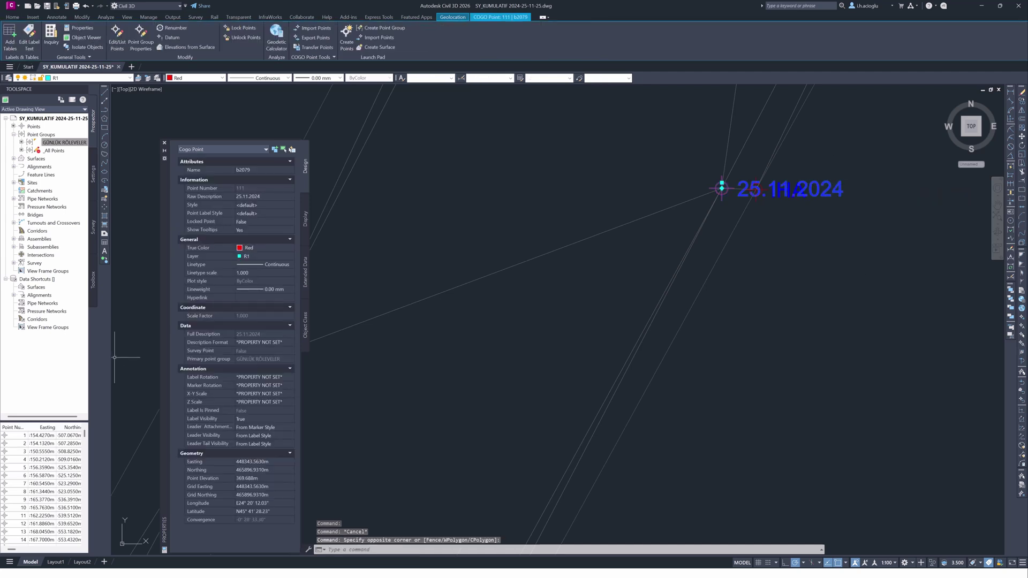
left_click(262, 196)
type("IHA")
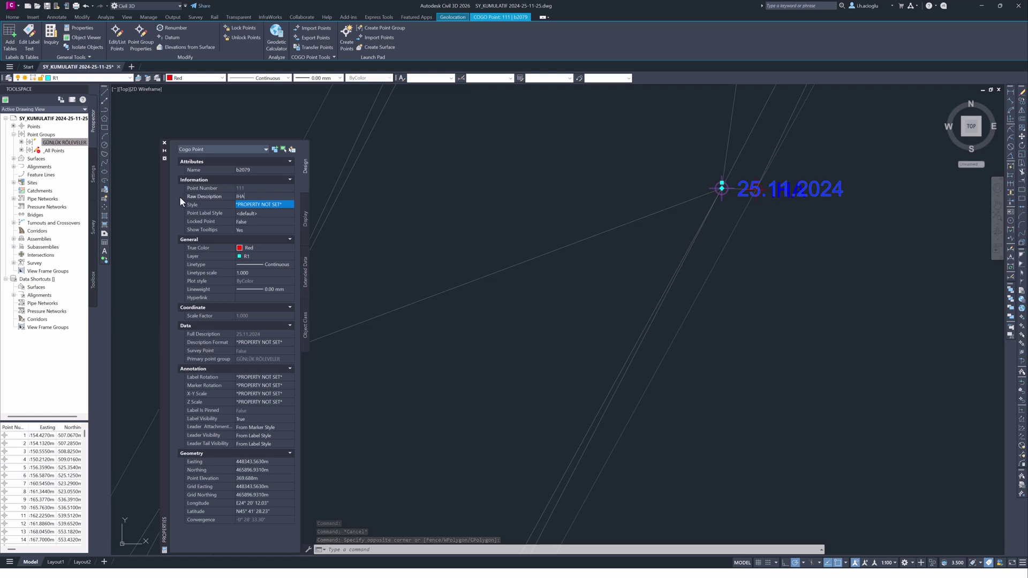
key("Tab")
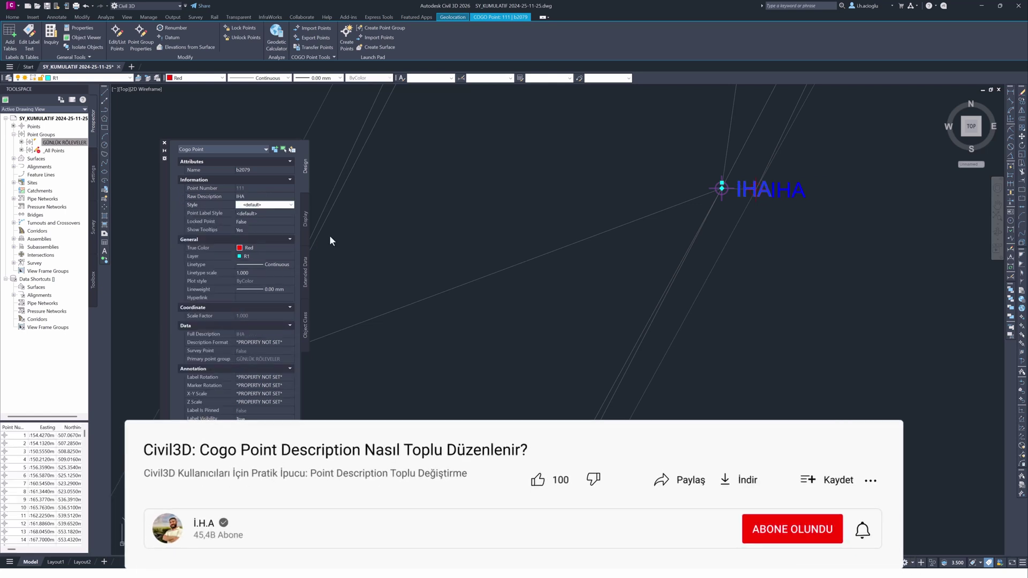
scroll(483, 289, "down", 2)
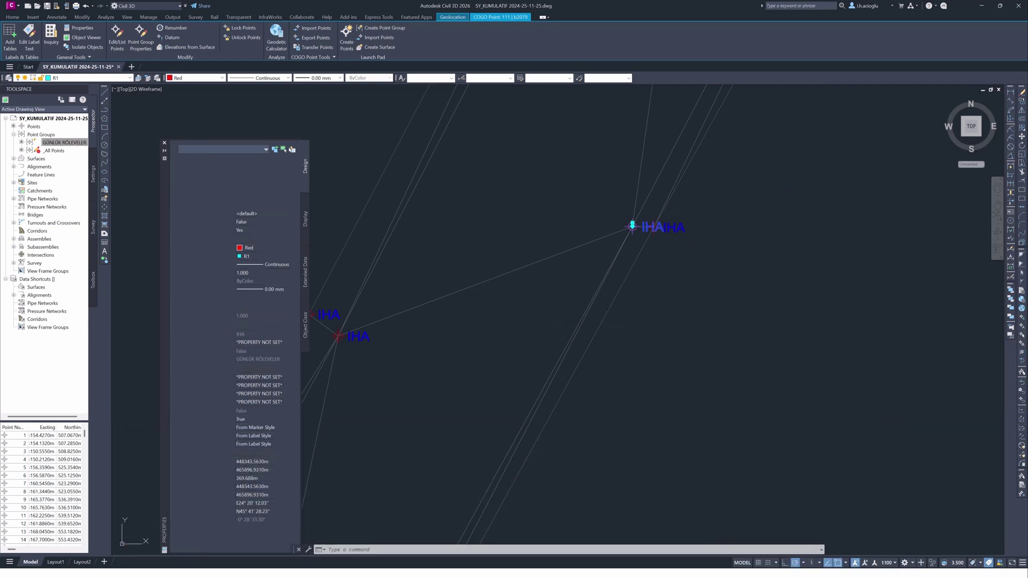
key("Escape")
key("Escape")
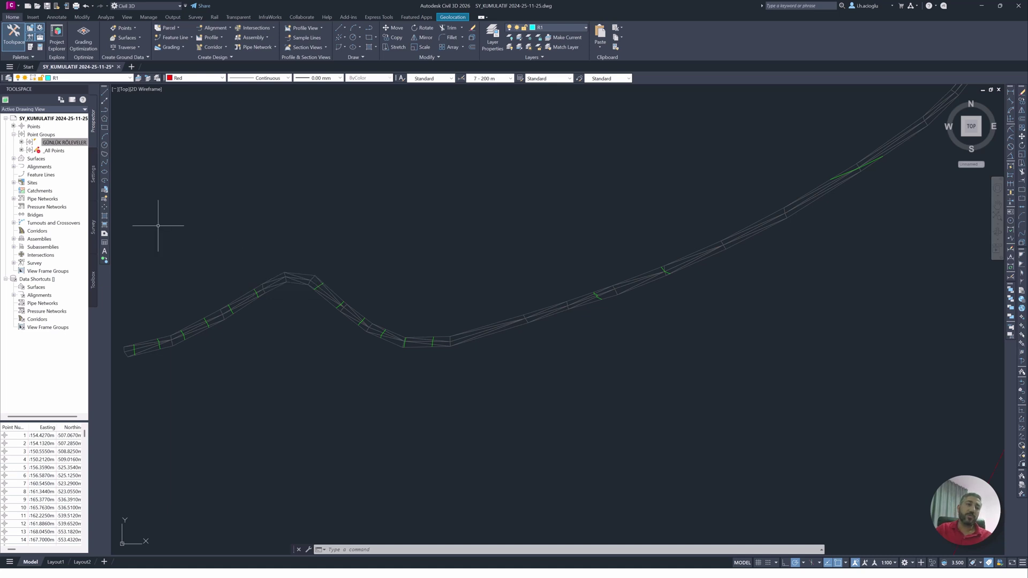
right_click(58, 143)
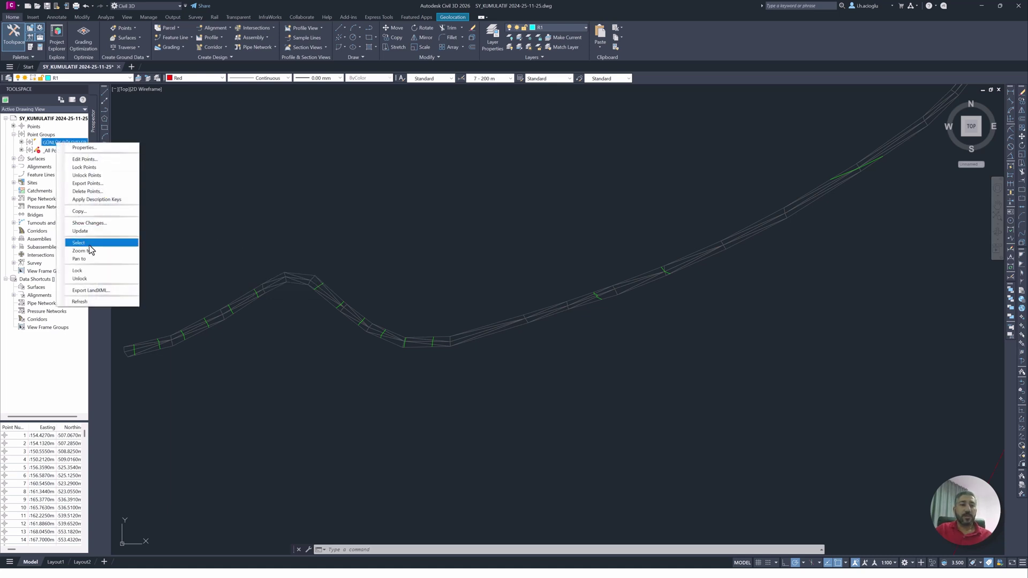
left_click(79, 243)
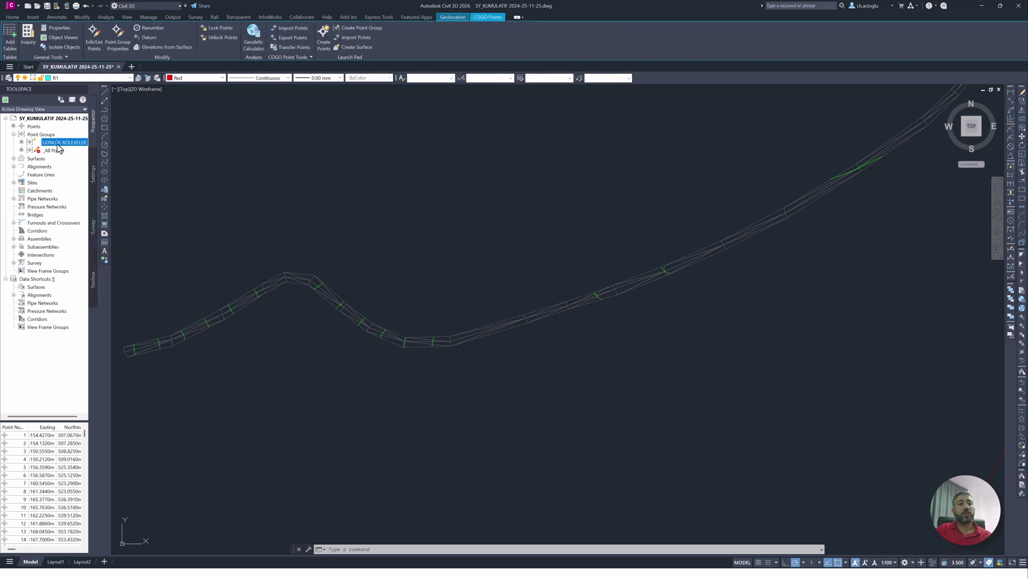
left_click(95, 32)
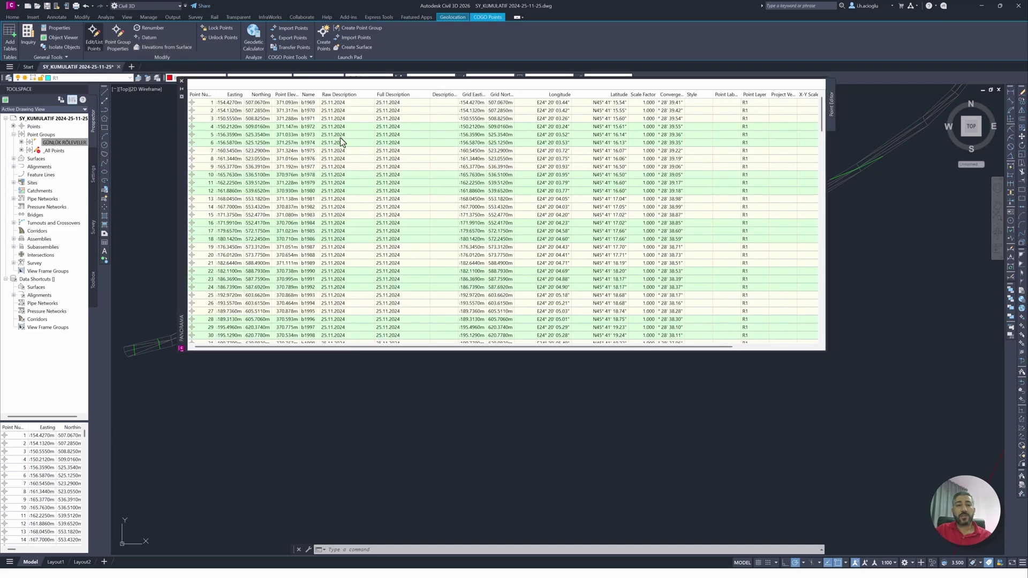
double_click(342, 111)
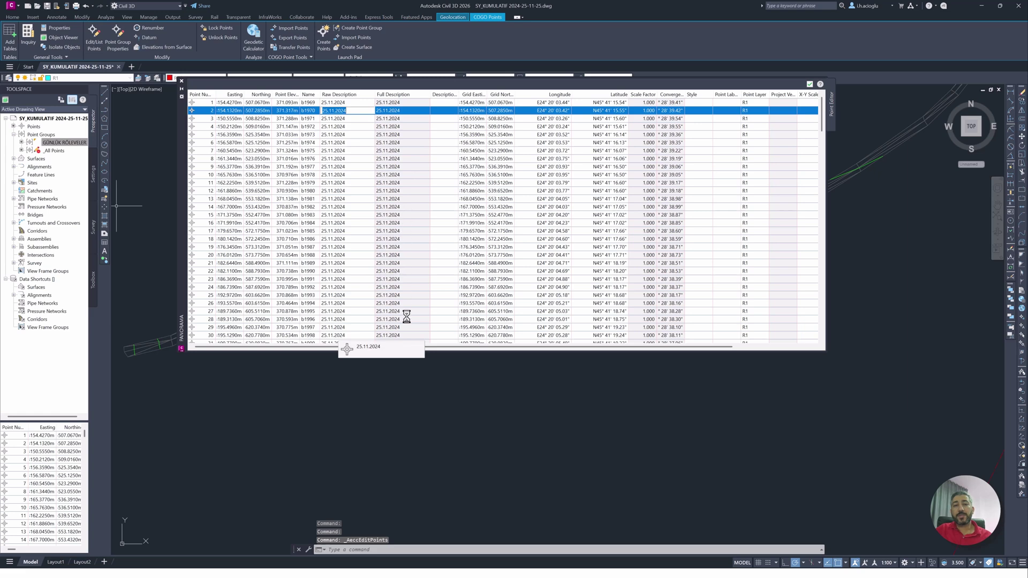
scroll(406, 317, "down", 18)
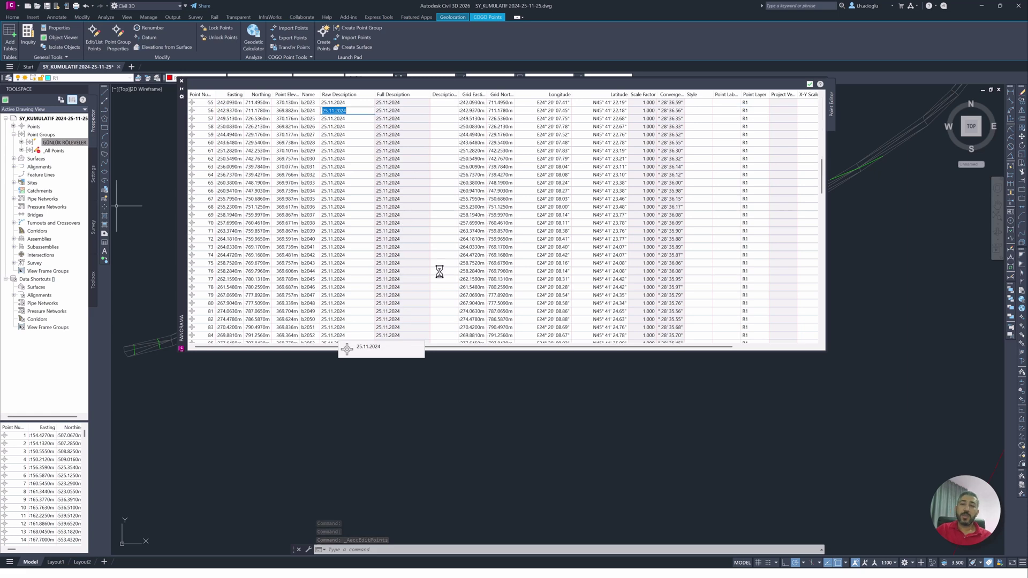
left_click(809, 84)
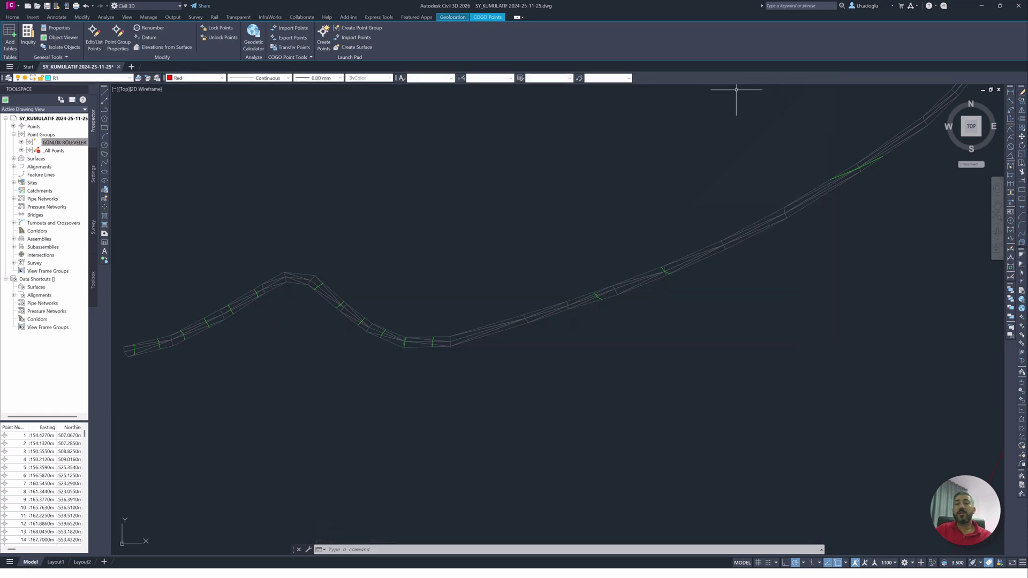
right_click(69, 143)
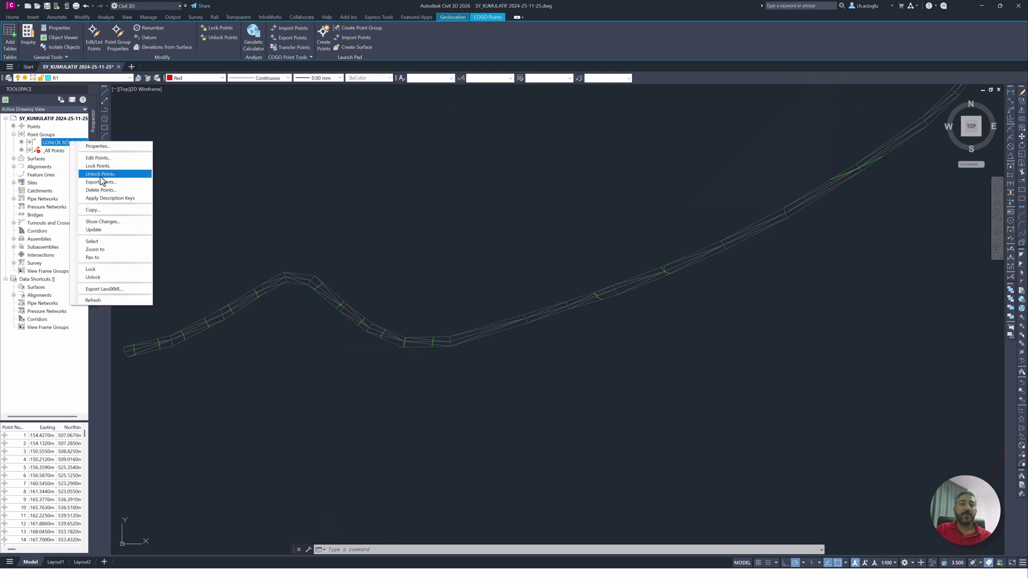
left_click(120, 246)
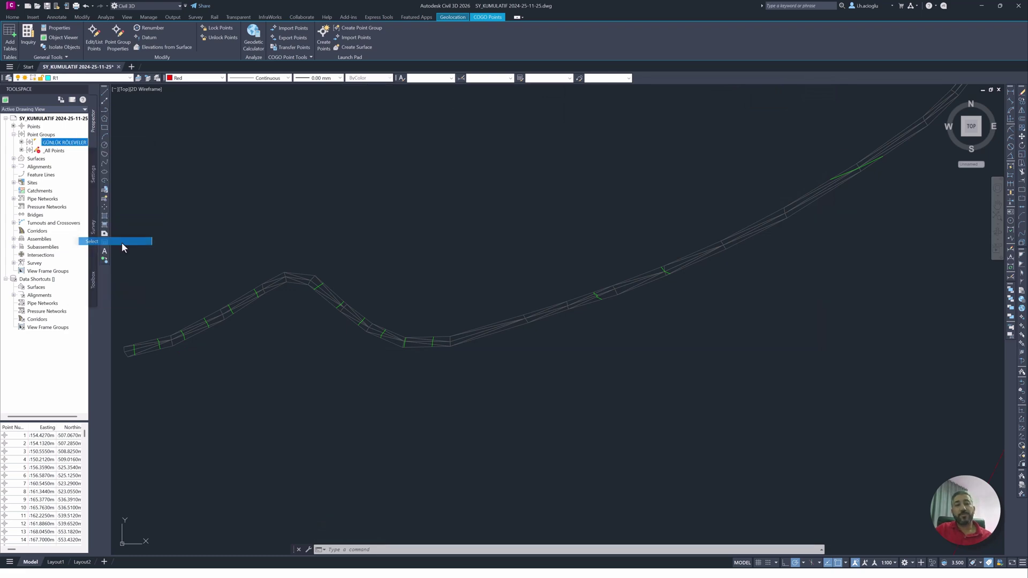
left_click(97, 44)
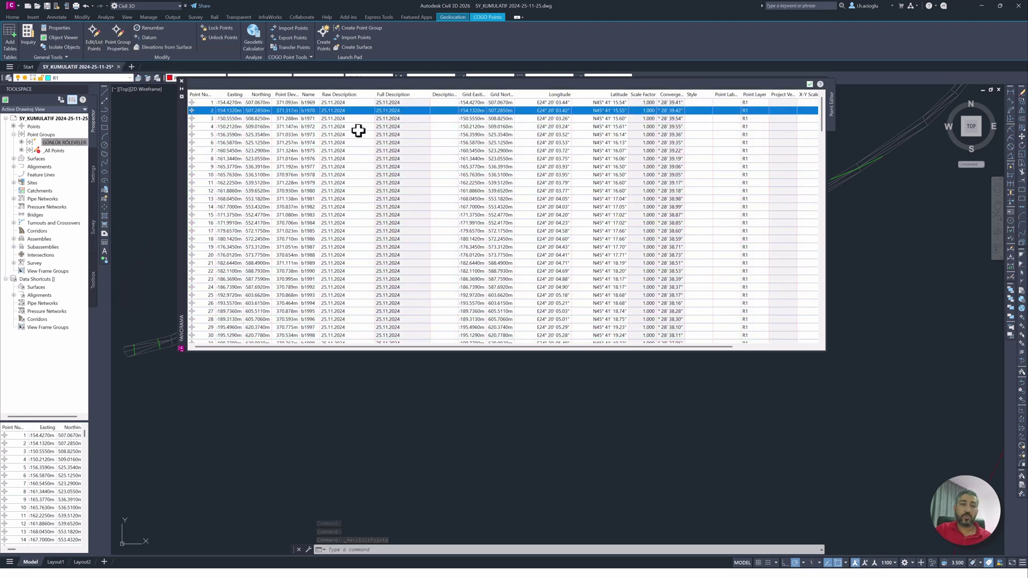
scroll(358, 131, "down", 4)
left_click_drag(358, 131, 364, 155)
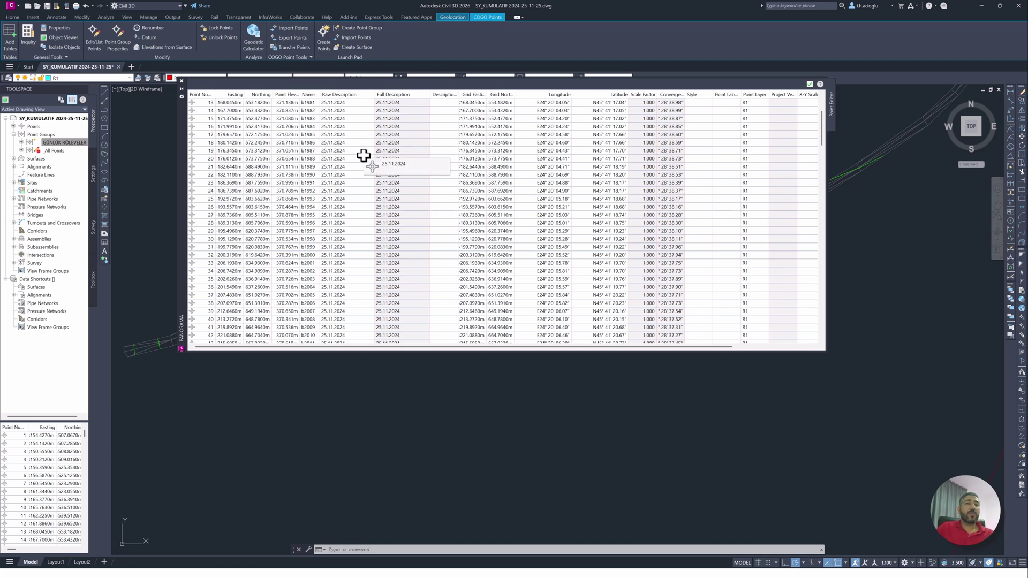
left_click_drag(364, 156, 363, 158)
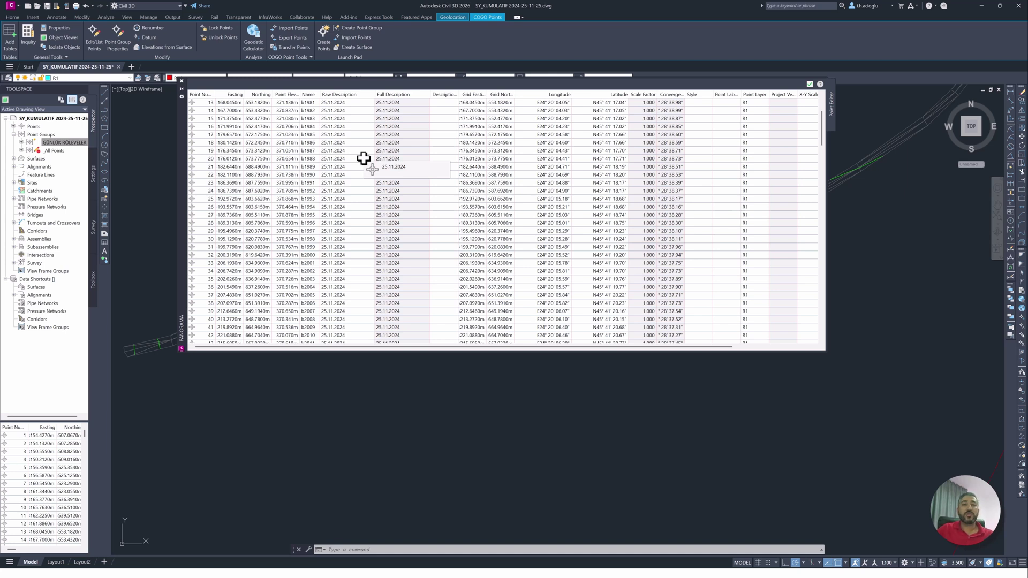
left_click_drag(363, 158, 283, 122)
left_click(229, 128)
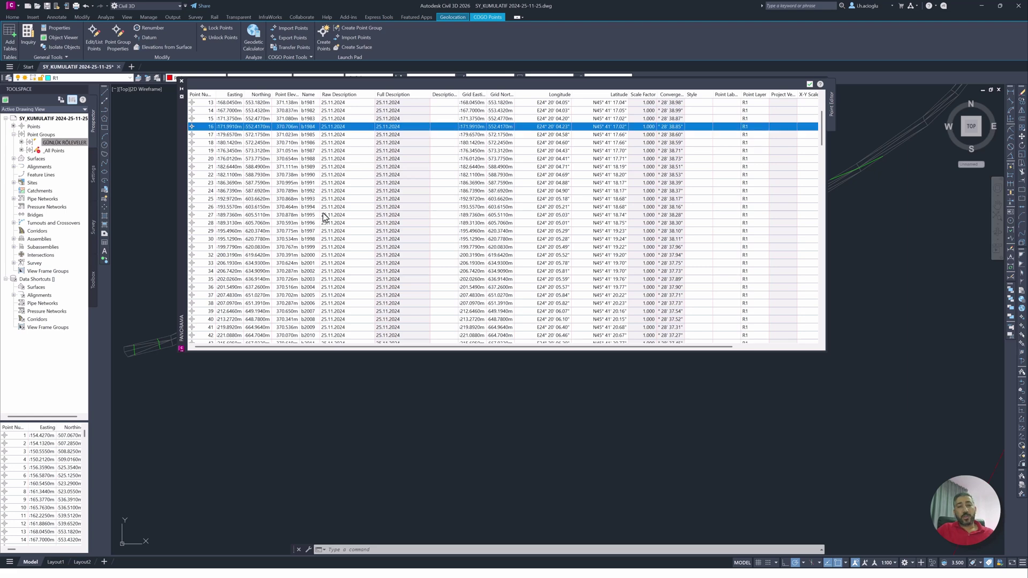
left_click(401, 291, "shift")
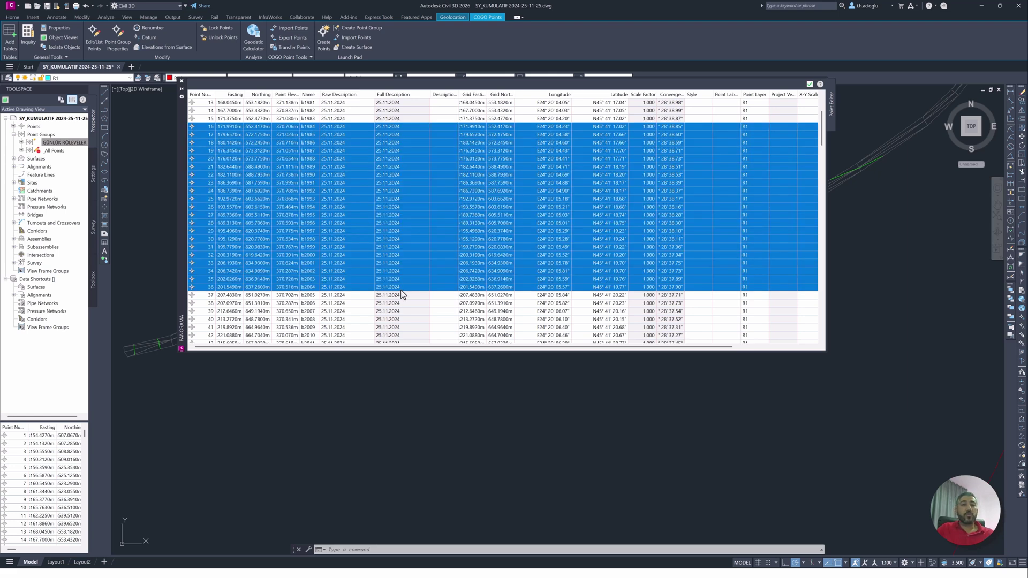
left_click_drag(400, 290, 406, 156)
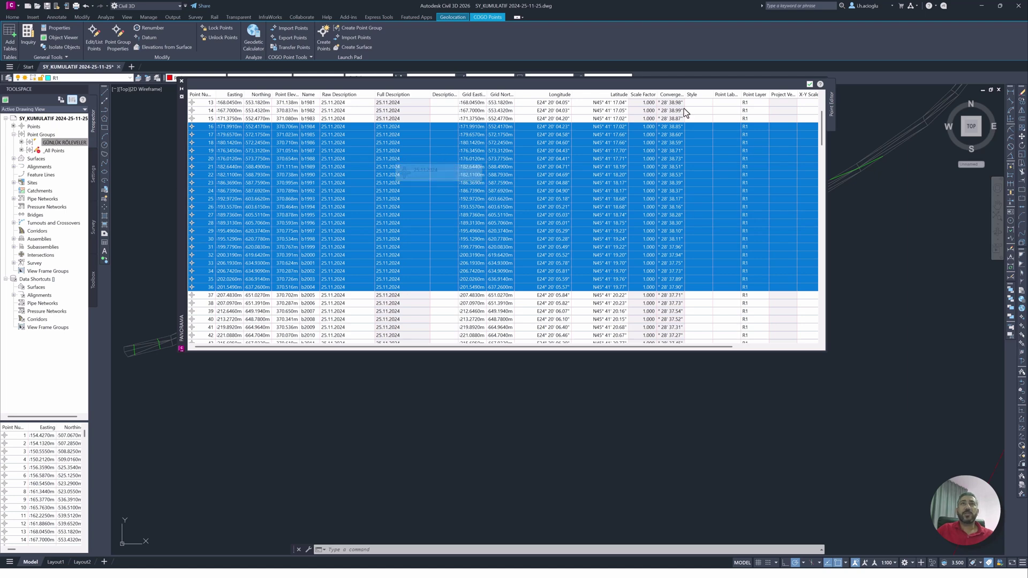
left_click(809, 85)
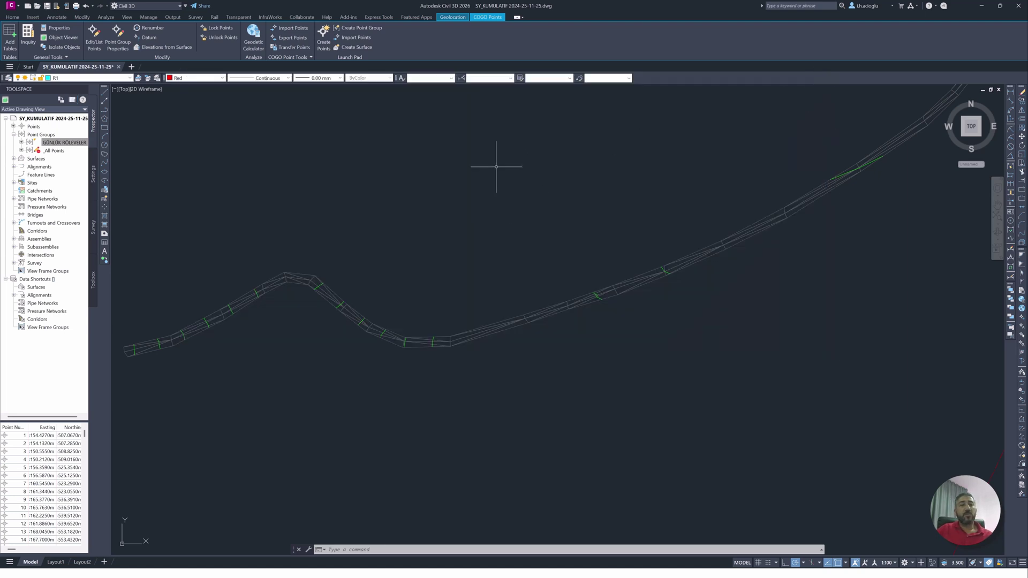
- Show Project Explorer's Point Groups view listing the 208 points of GÜNLÜK RÖLEVELER
left_click(12, 16)
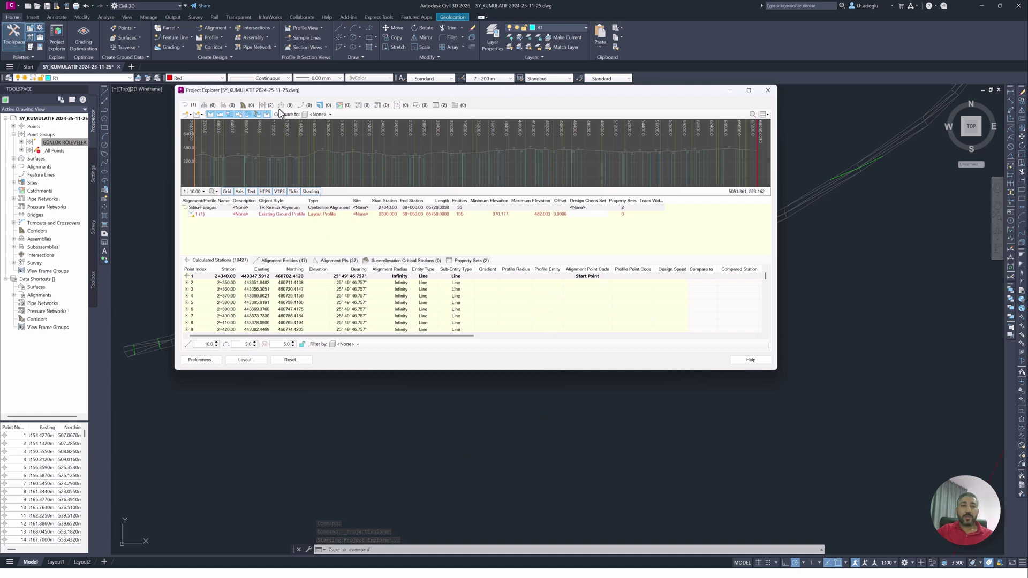
left_click(262, 106)
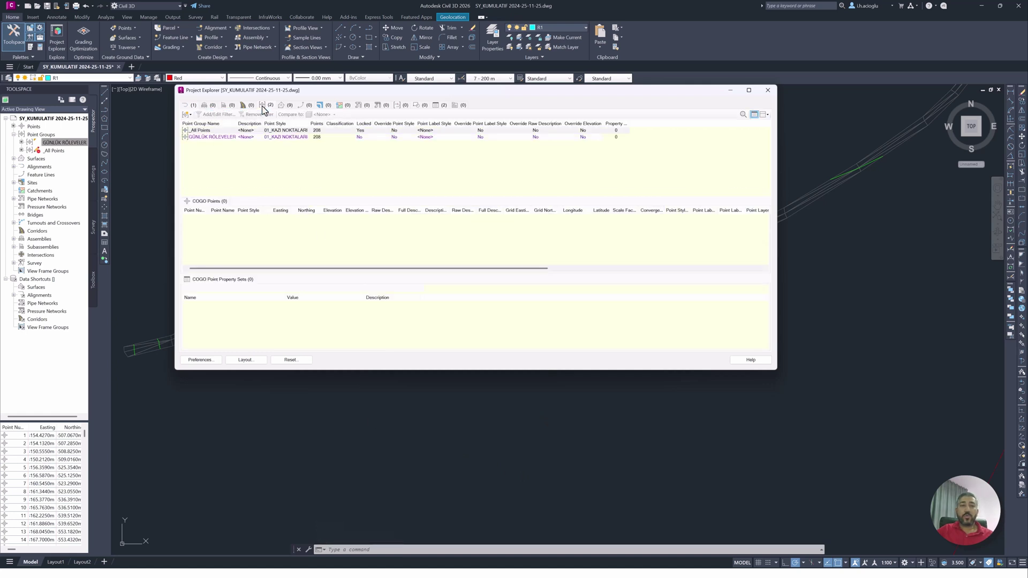
left_click(200, 138)
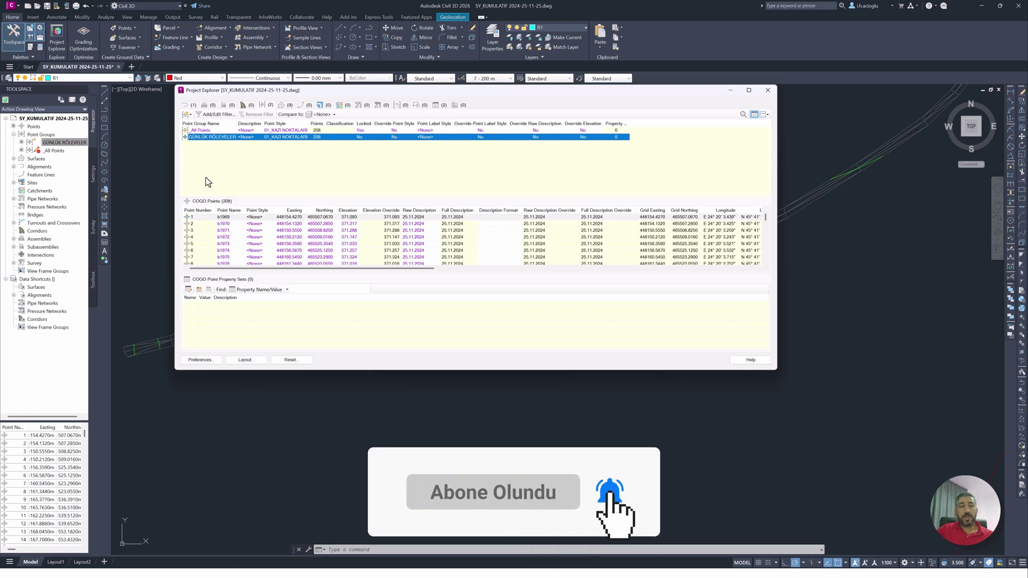
- List the _All Points group and trial-select point rows, dismissing the actions menu unused
left_click(204, 131)
left_click(236, 231)
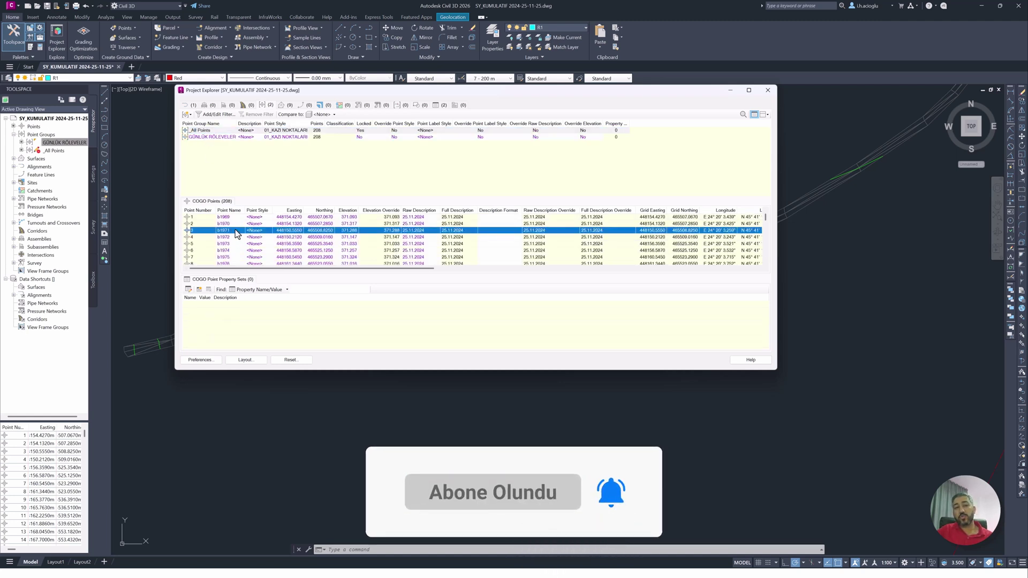
scroll(242, 238, "down", 8)
left_click(242, 250, "shift")
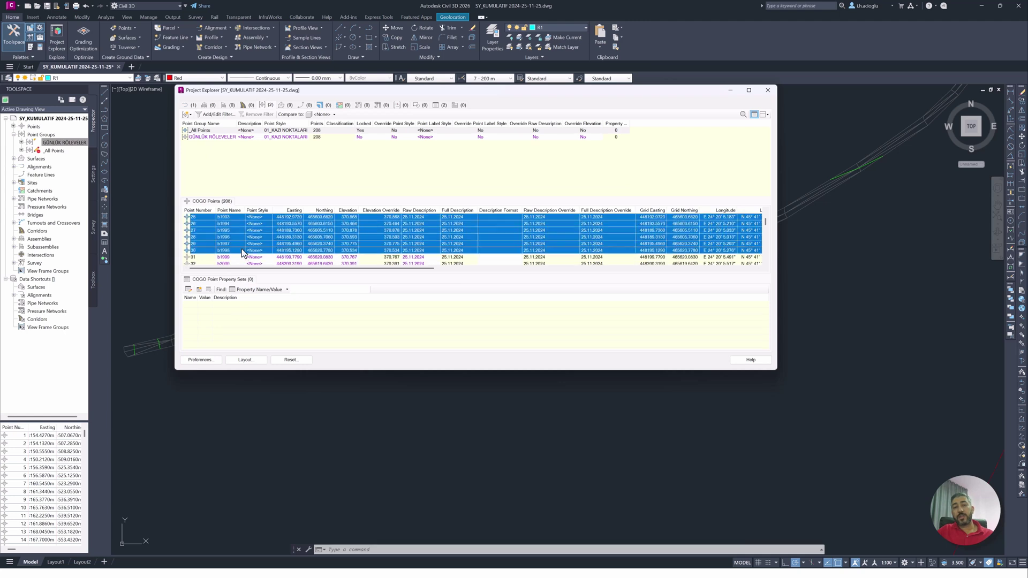
key("ctrl+a")
scroll(246, 244, "up", 5)
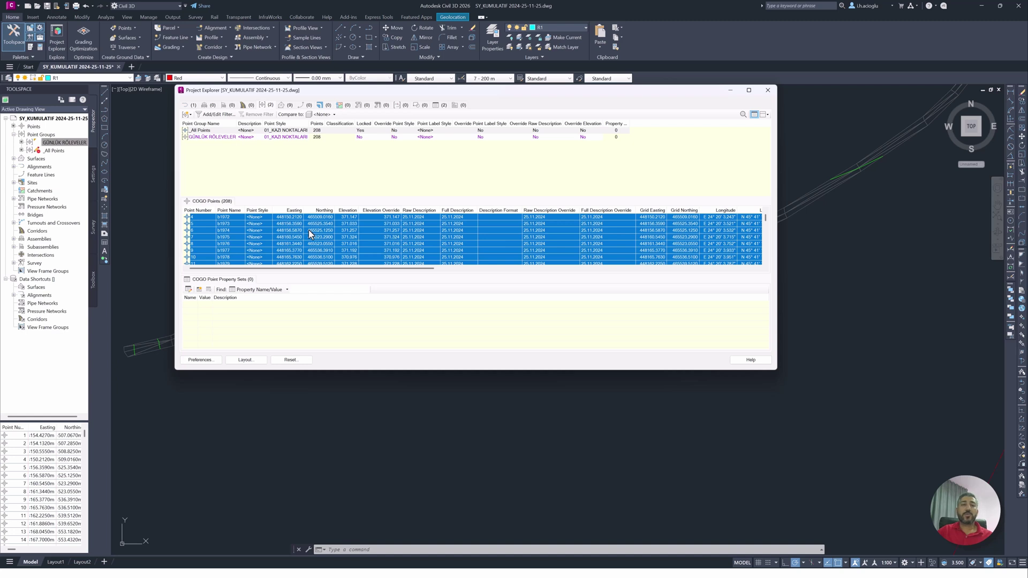
right_click(313, 230)
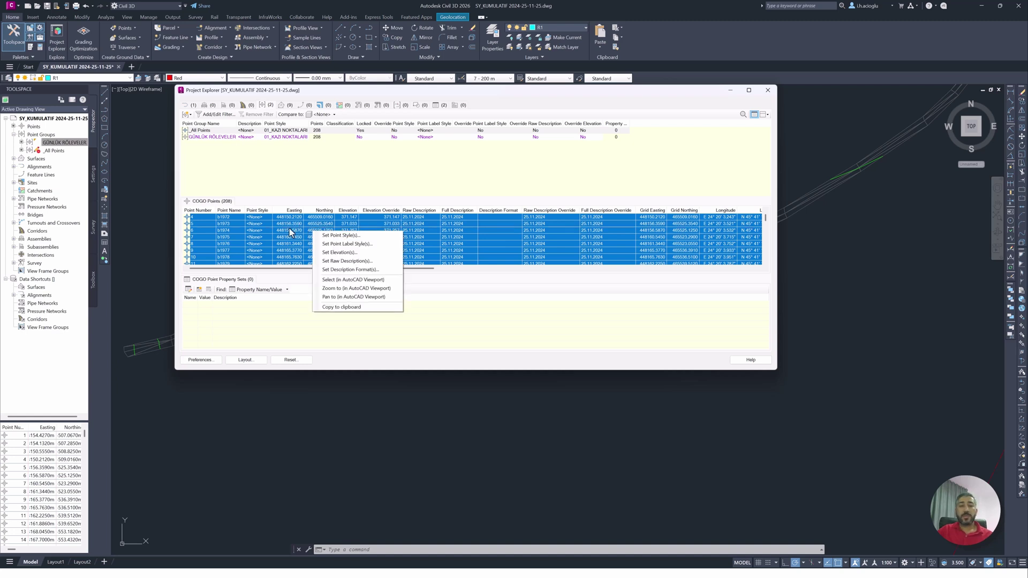
key("Escape")
left_click(241, 237)
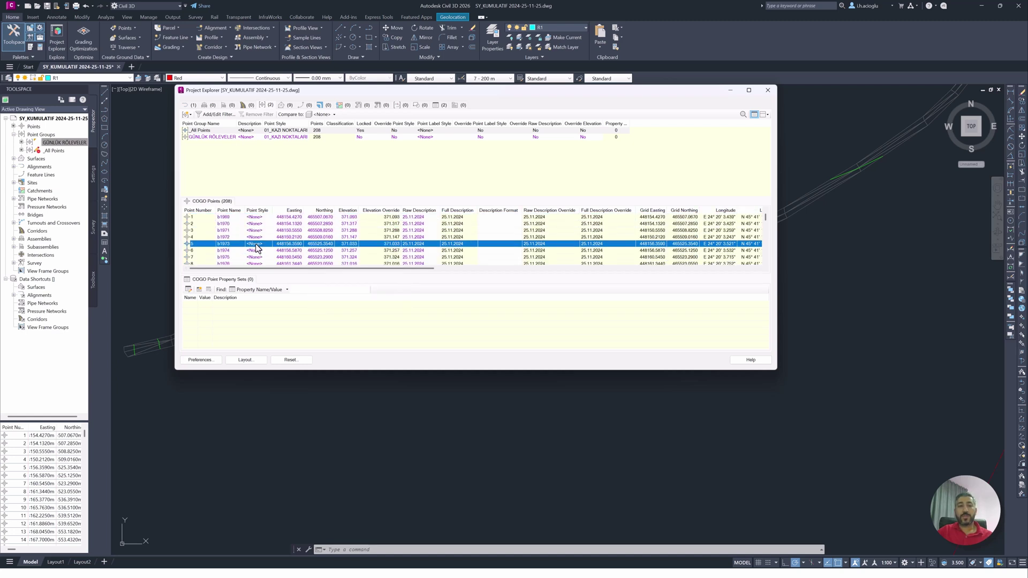
key("Up")
key("Up")
scroll(234, 241, "up", 1)
- Select the range of points 2 through 36 in the _All Points list
left_click(234, 231)
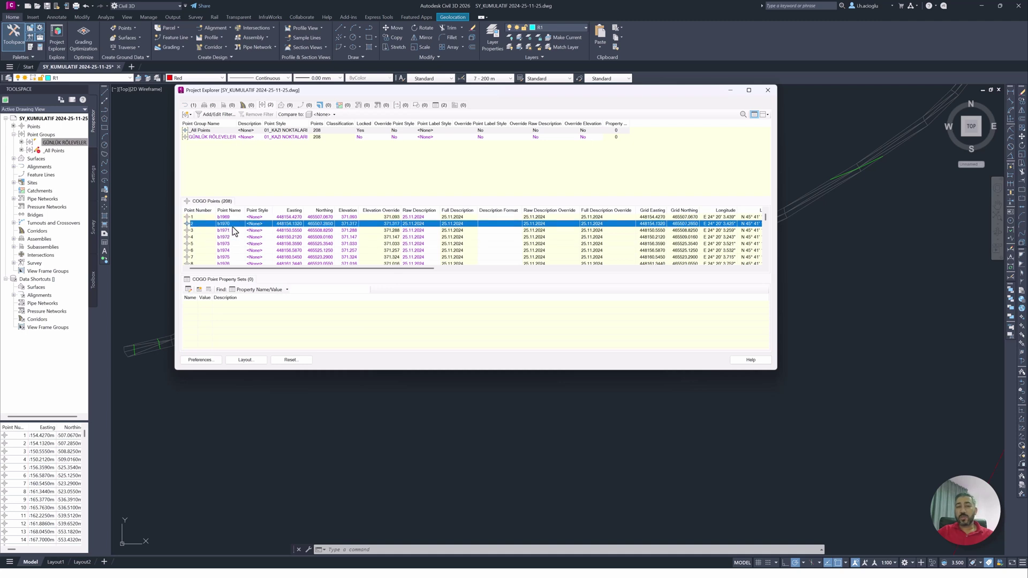
scroll(252, 246, "down", 10)
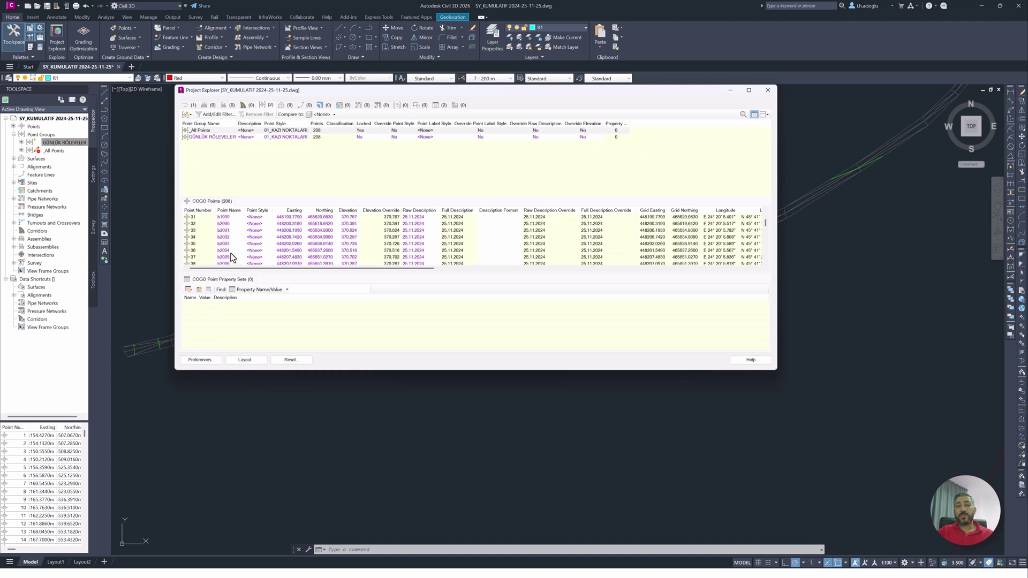
left_click(232, 257)
scroll(236, 253, "up", 10)
left_click(232, 226)
scroll(235, 235, "down", 12)
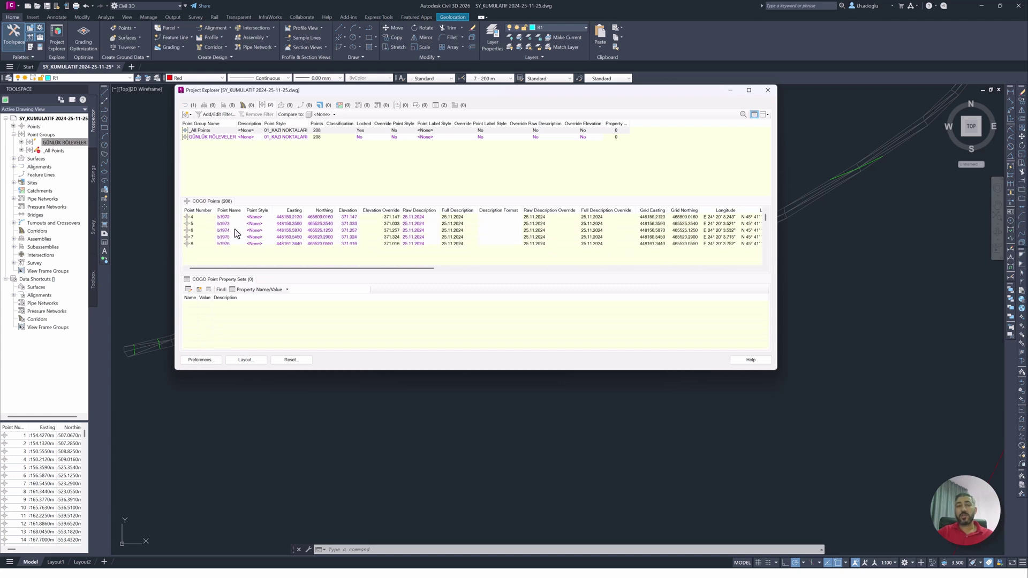
scroll(235, 243, "up", 1)
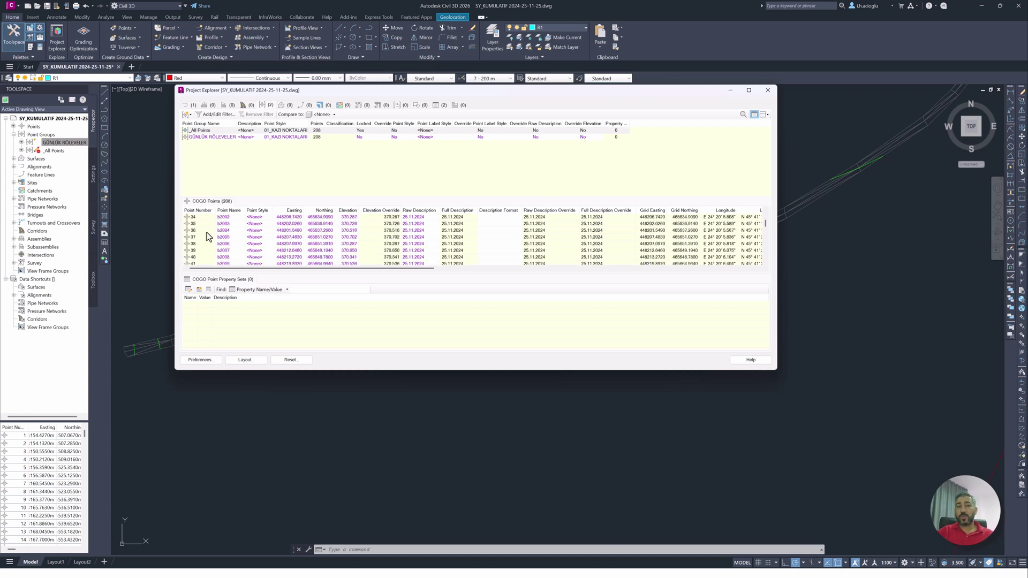
left_click(207, 232, "shift")
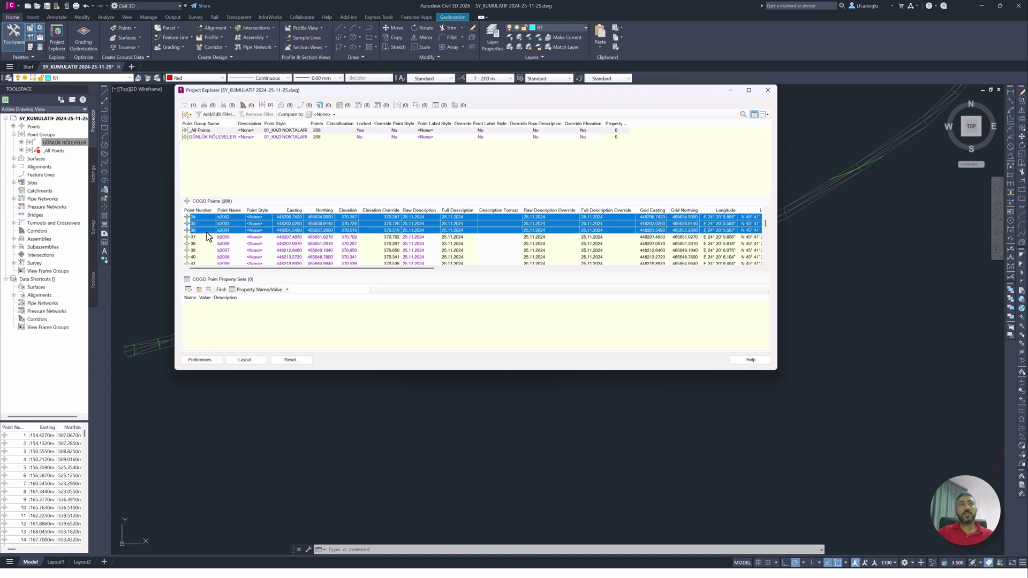
scroll(233, 238, "up", 5)
scroll(281, 251, "up", 6)
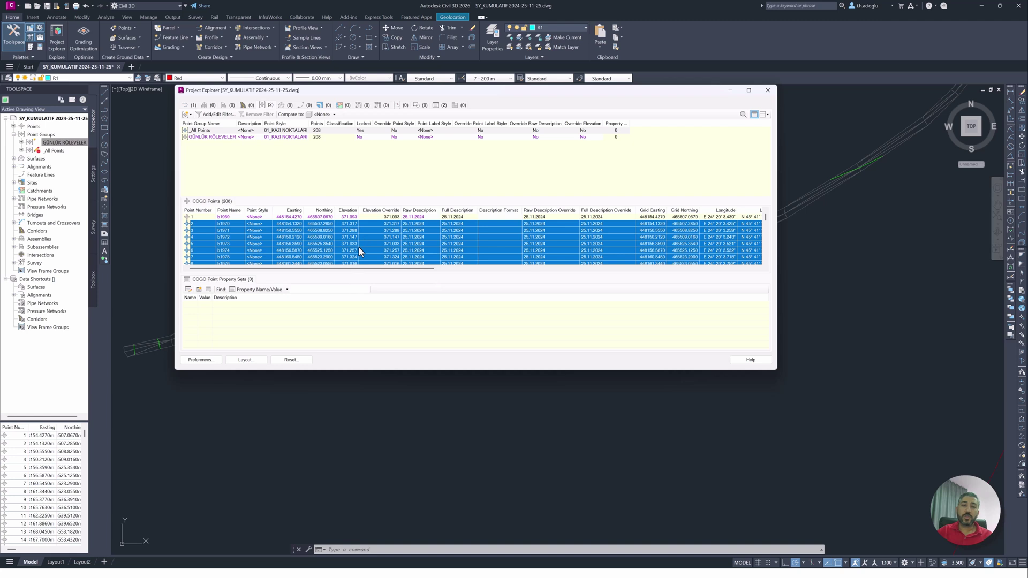
- Set the raw description of the selected points to IHA
right_click(329, 237)
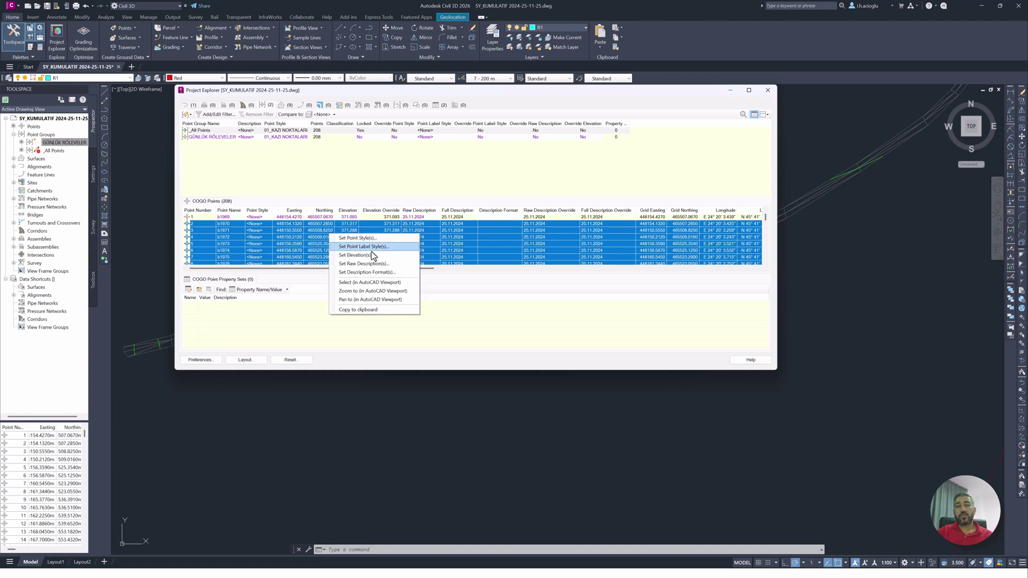
left_click(397, 264)
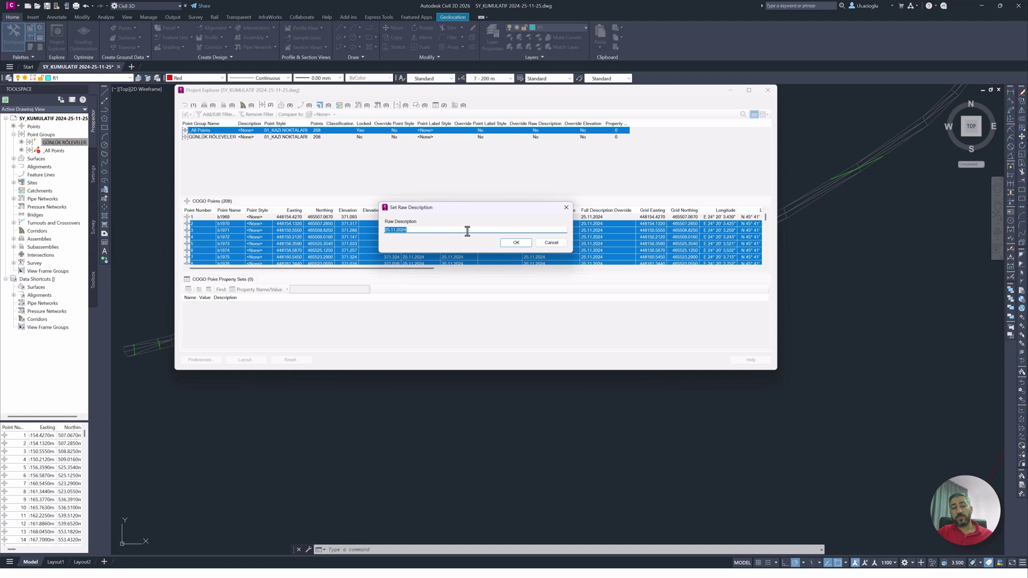
key("BackSpace")
type("A")
left_click(516, 243)
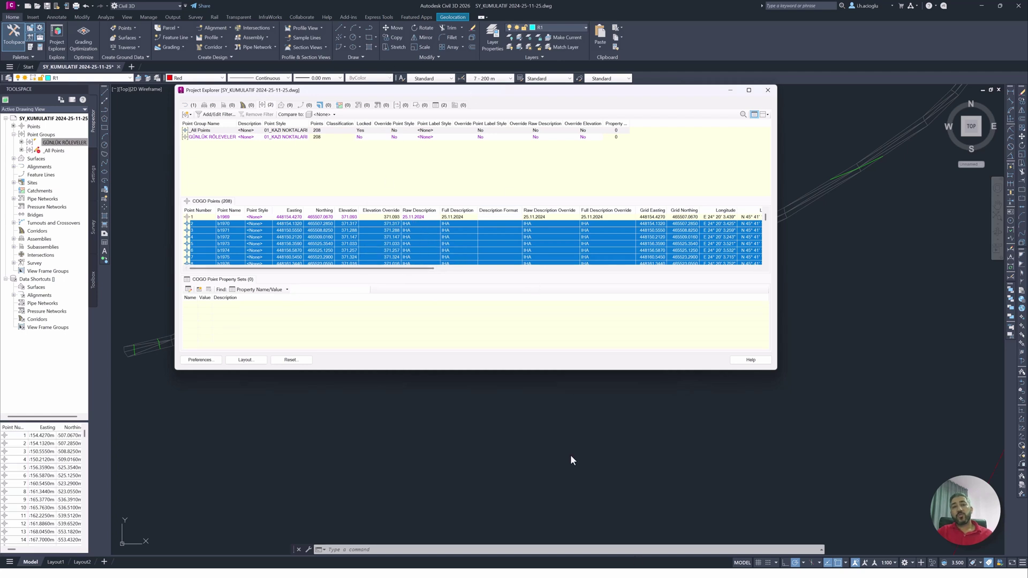
scroll(483, 262, "down", 5)
scroll(477, 252, "down", 5)
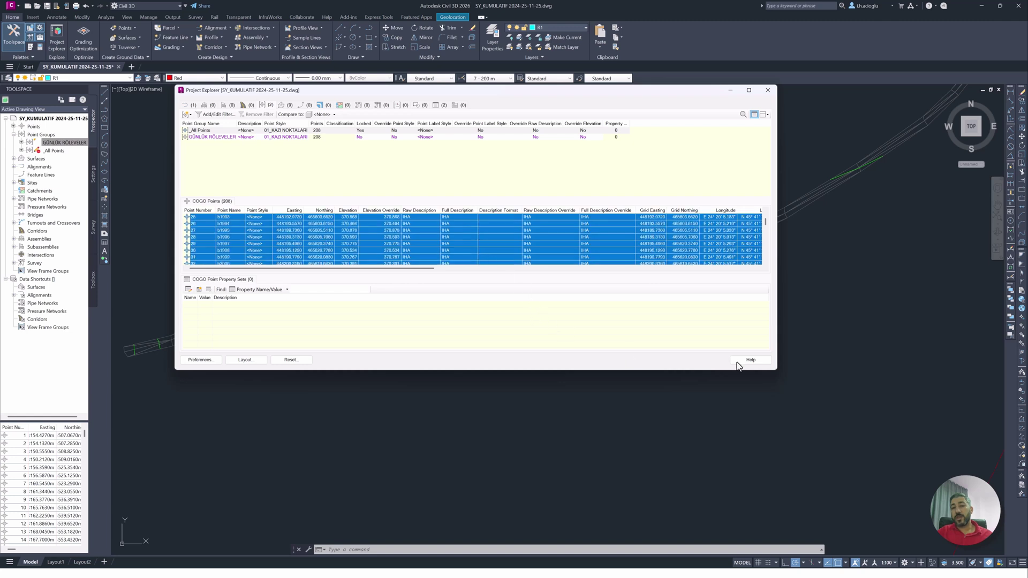
- Close Project Explorer and open the editable point table for All Points
left_click(768, 89)
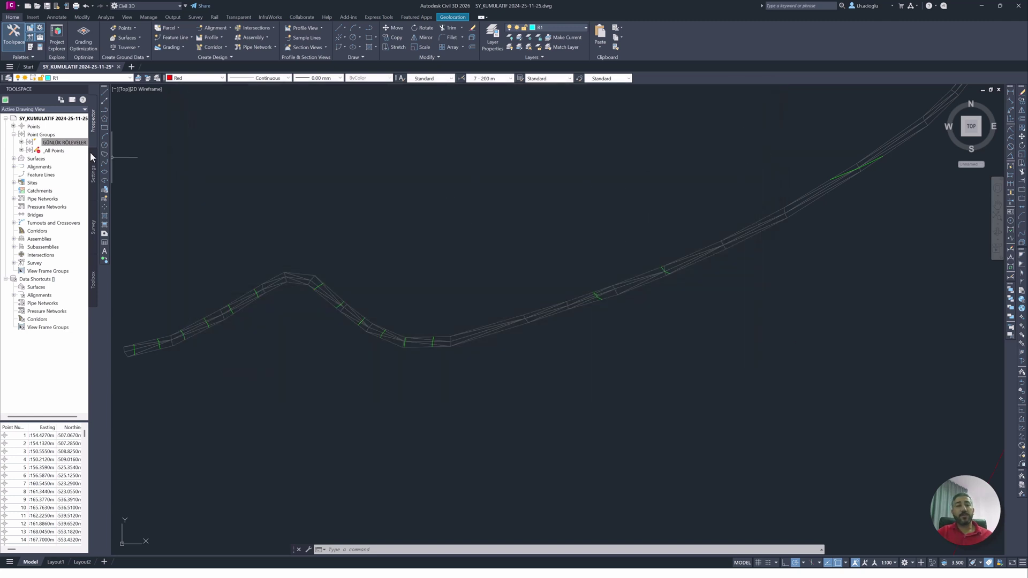
right_click(48, 152)
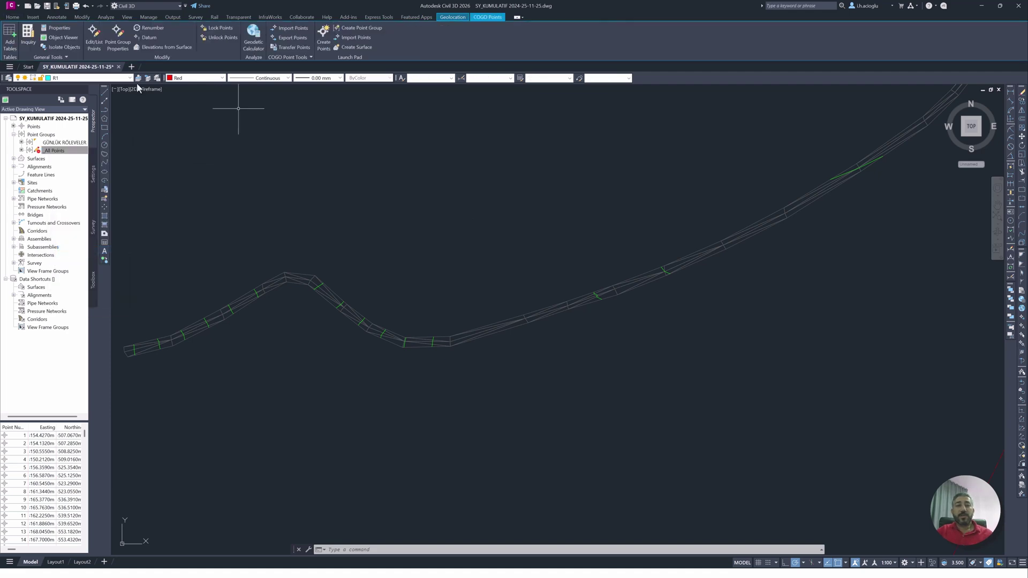
left_click(93, 35)
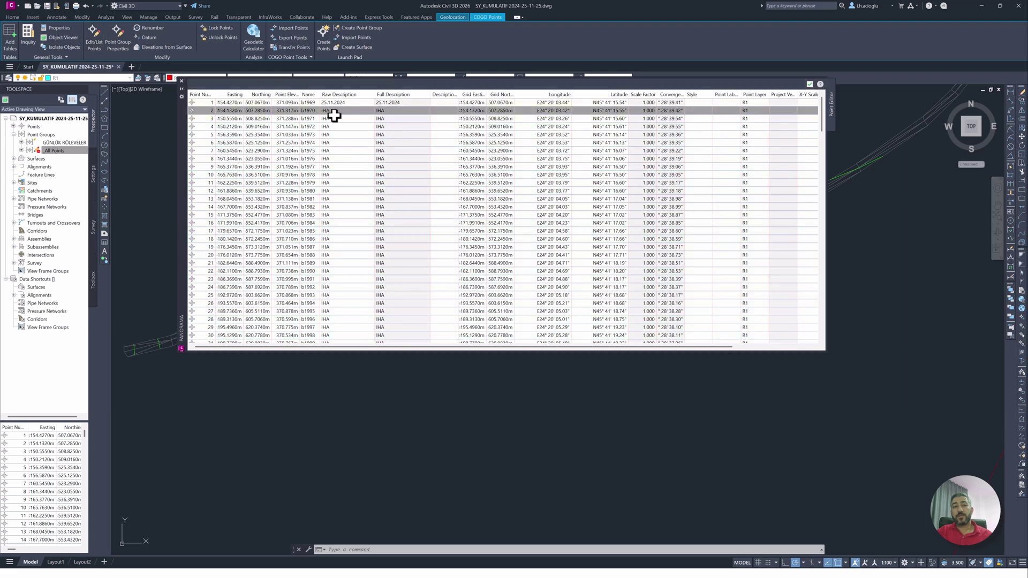
scroll(354, 160, "down", 7)
scroll(362, 188, "up", 7)
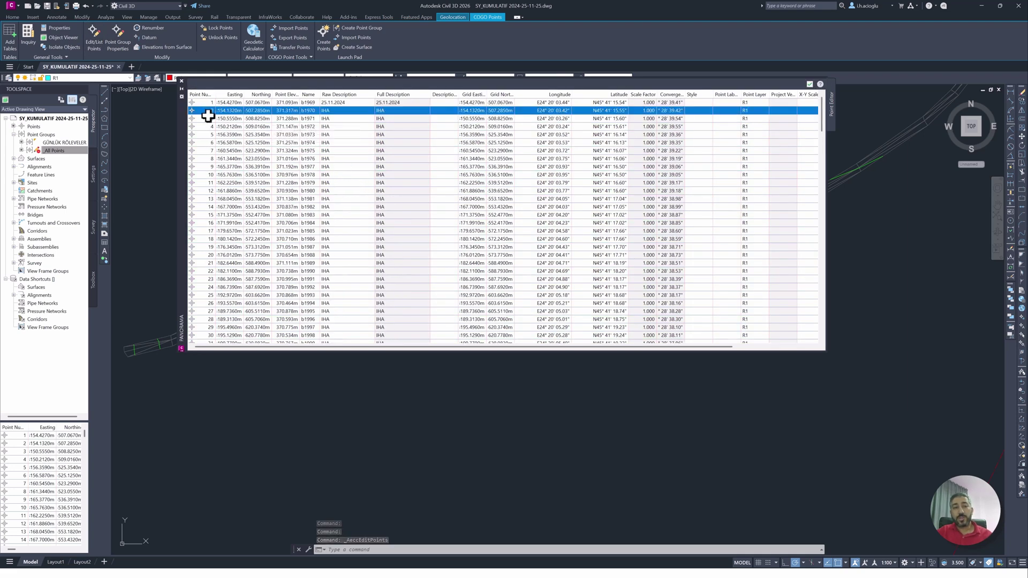
- Check that points 2–36 read IHA in the table, then close it
left_click(207, 105)
scroll(217, 142, "down", 3)
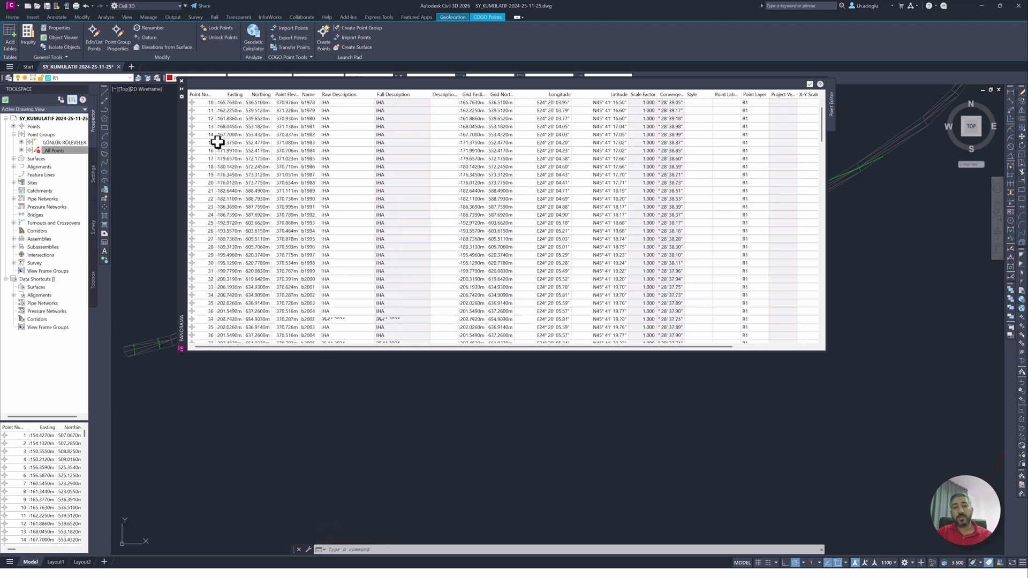
scroll(217, 142, "down", 2)
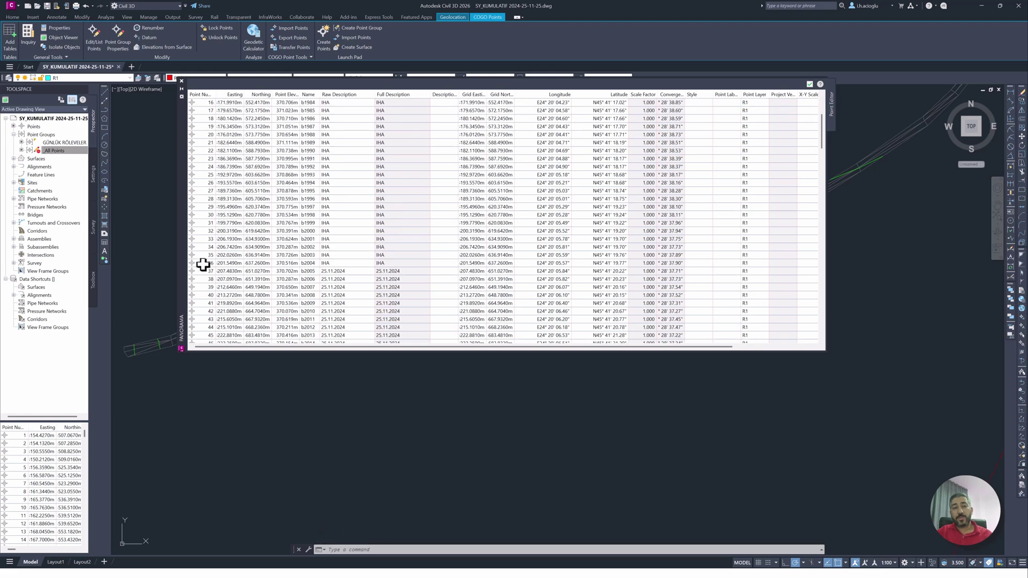
left_click(203, 265)
left_click_drag(195, 265, 419, 229)
scroll(420, 233, "up", 5)
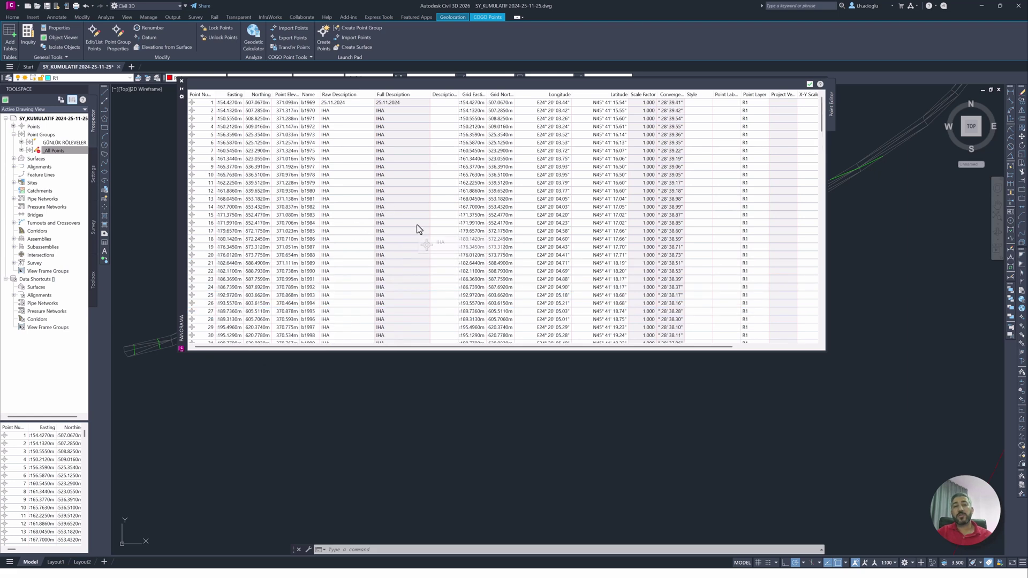
left_click_drag(417, 224, 391, 187)
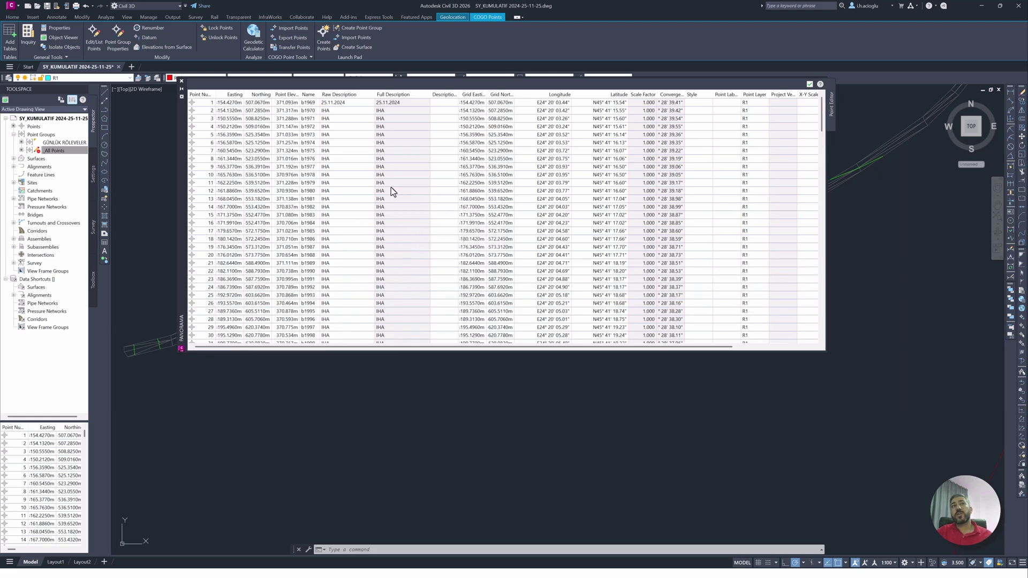
left_click(810, 84)
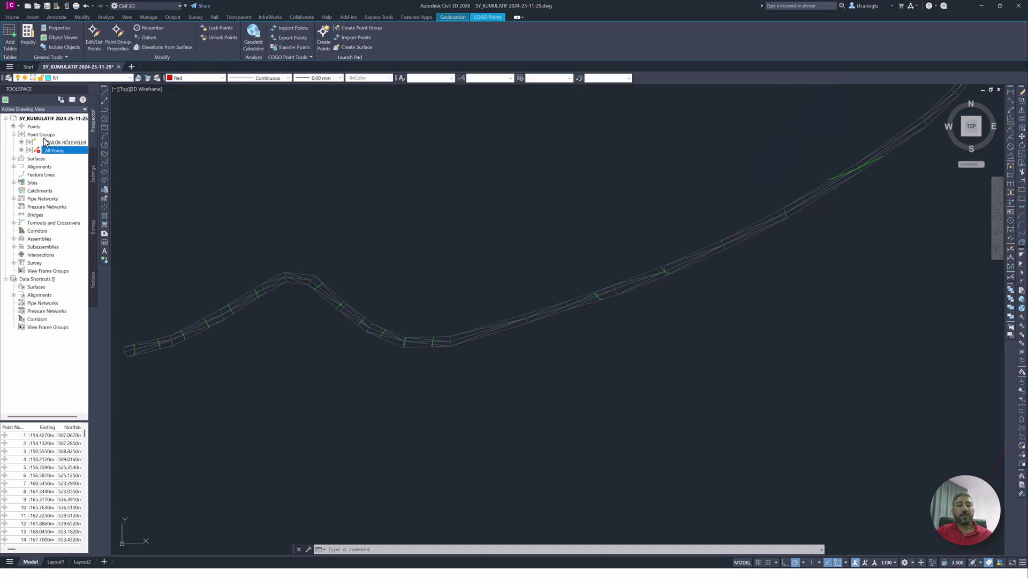
- Create point group IHA that includes points with raw description matching IHA
right_click(46, 137)
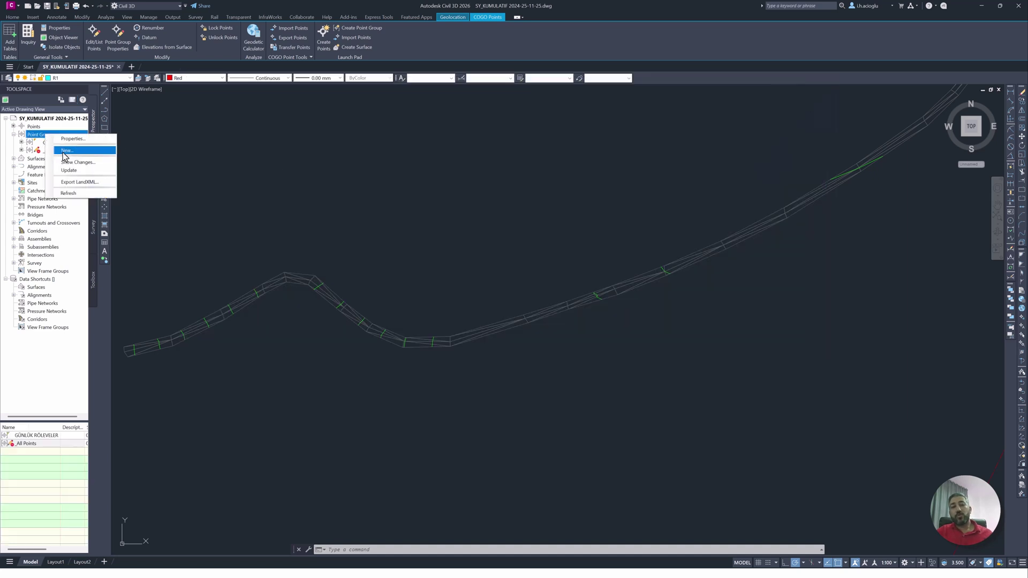
left_click(64, 151)
type("IHA")
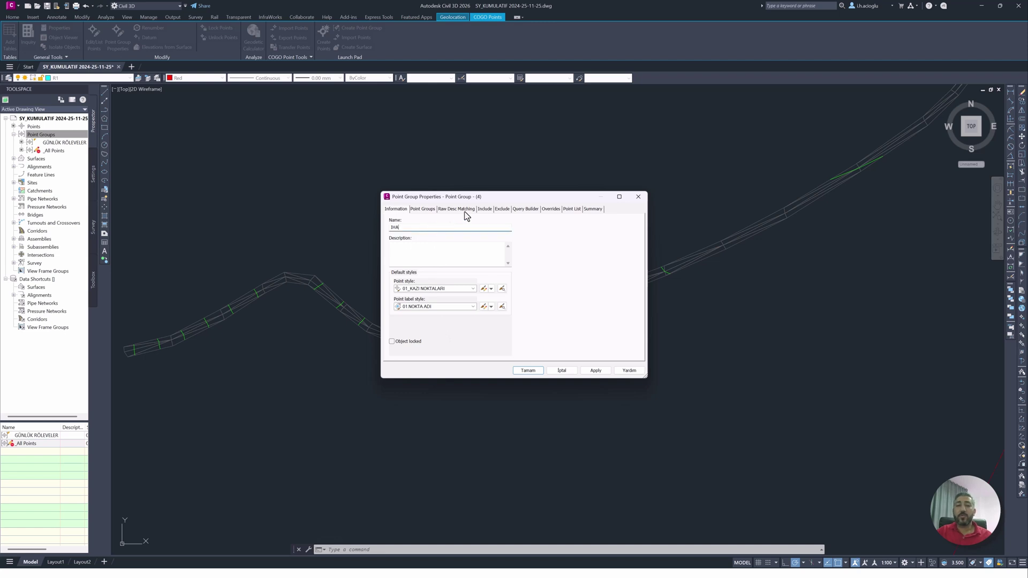
left_click(484, 210)
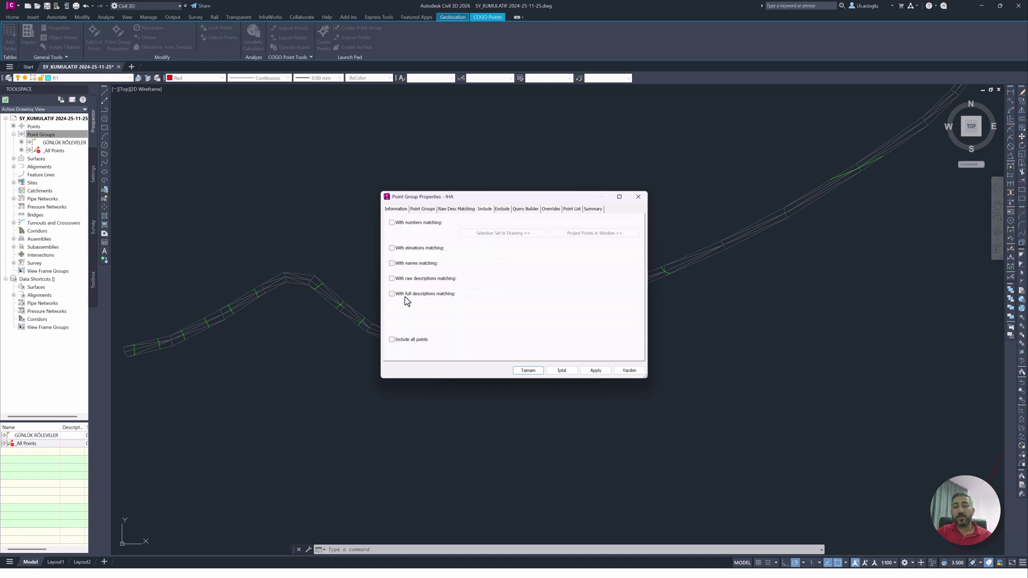
left_click(391, 279)
left_click(468, 280)
type("IHA")
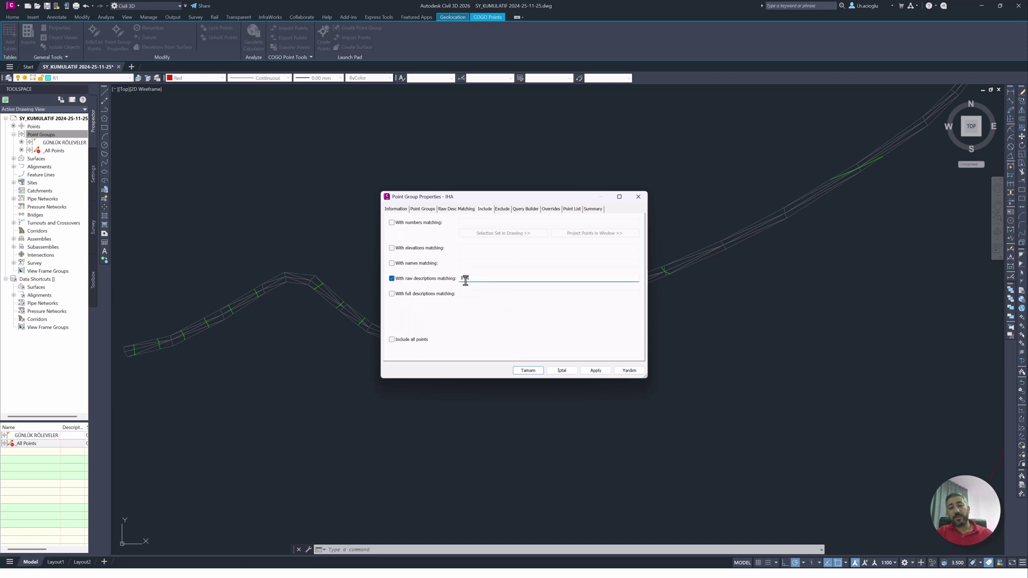
left_click(592, 370)
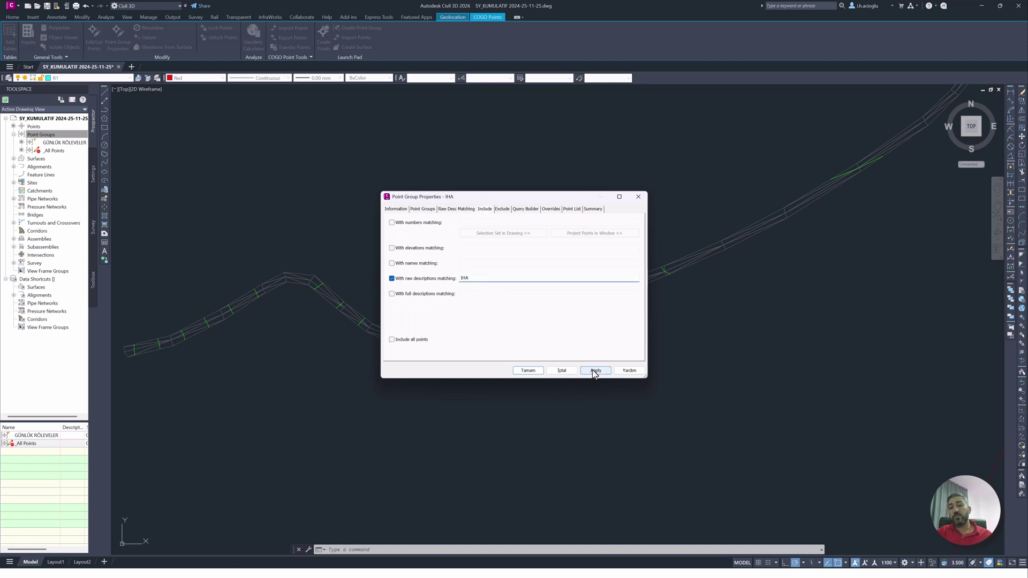
left_click(527, 370)
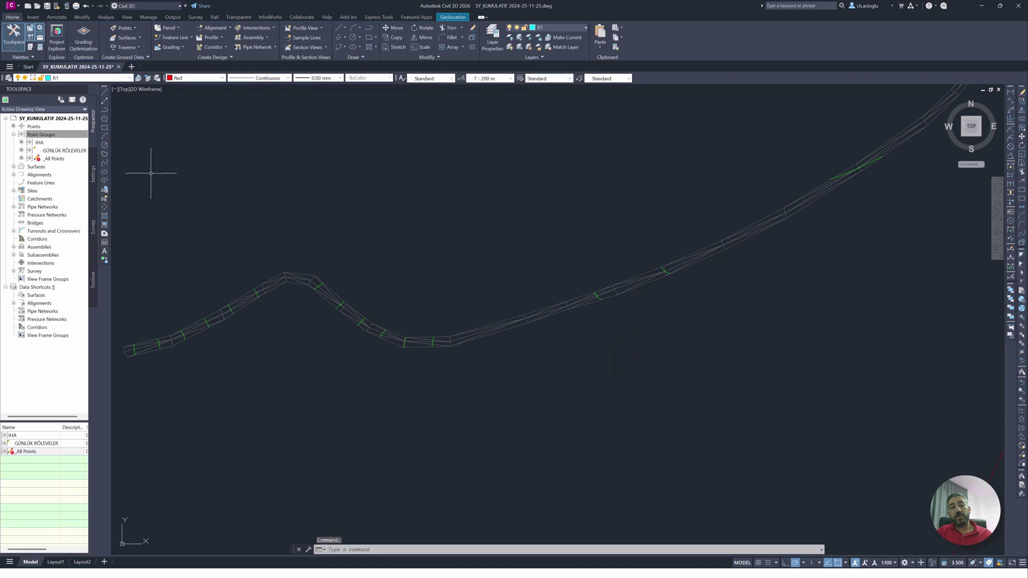
- Zoom to the IHA group's points and list them in the editable point table
left_click(41, 143)
right_click(41, 143)
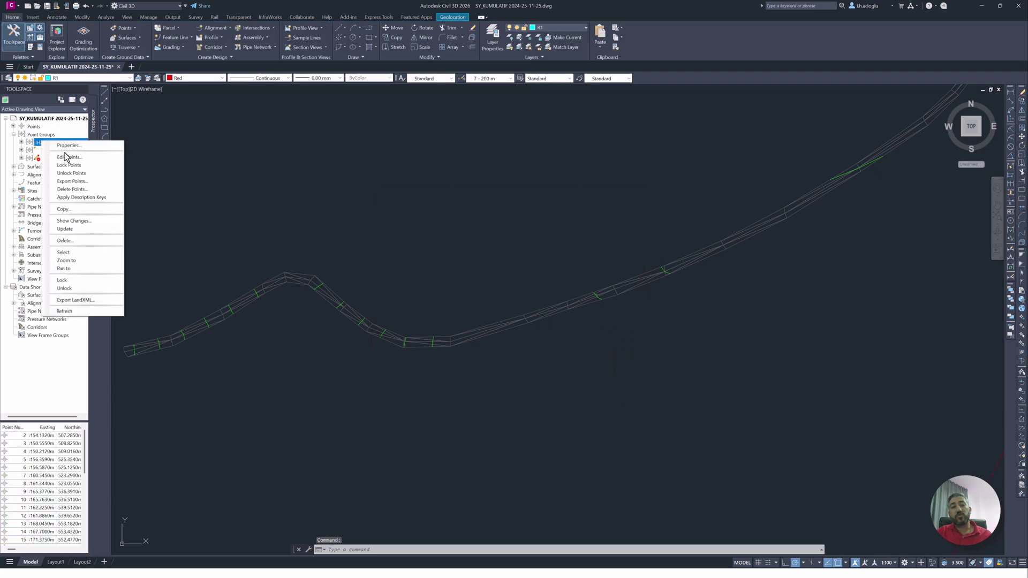
left_click(68, 261)
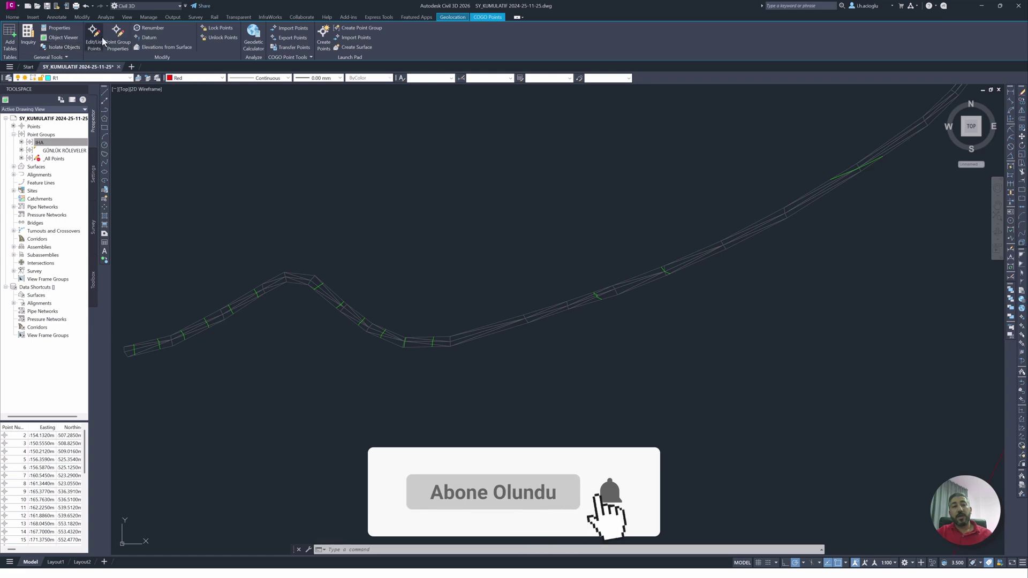
left_click(94, 37)
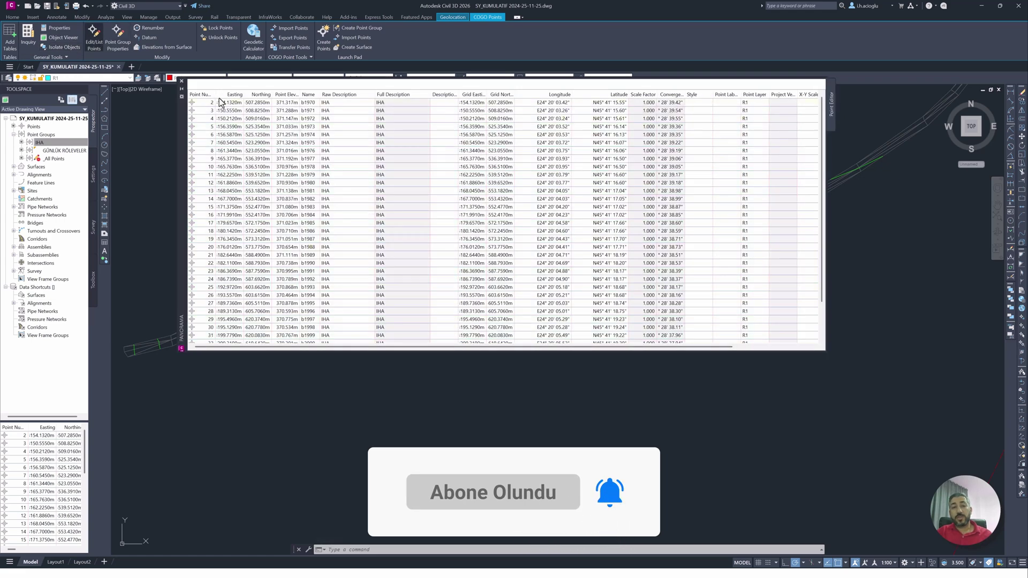
scroll(224, 337, "down", 2)
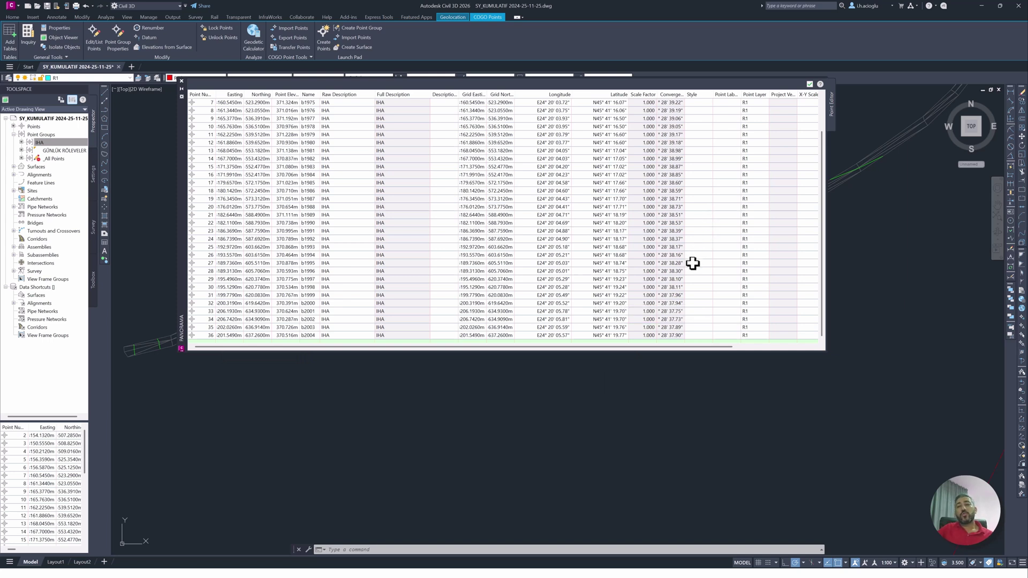
- Close the IHA group's point table to return to the corridor plan
left_click(811, 86)
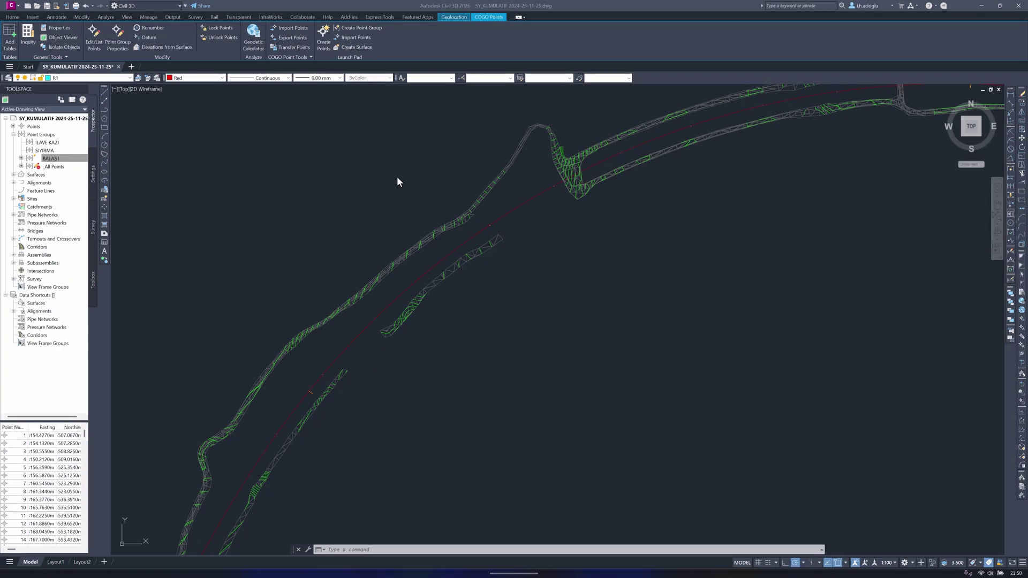